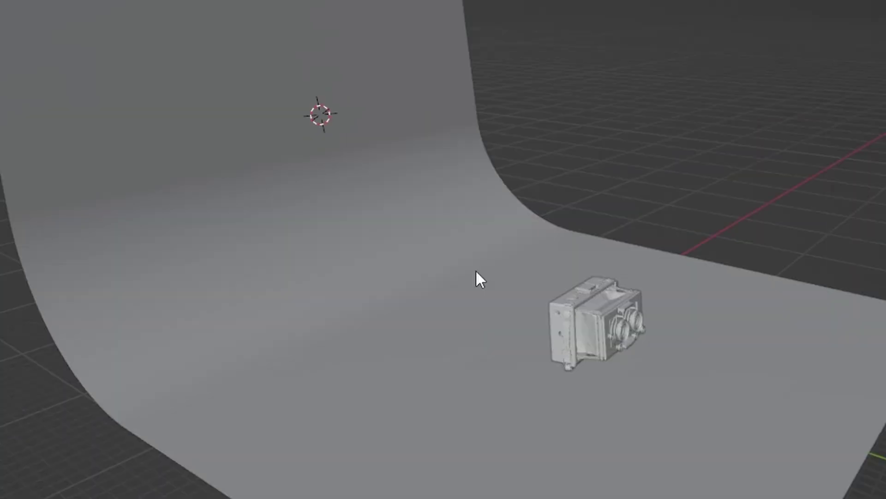
Add a spot light, placed along Y at about 7.5 m, and trackball-rotate it to about X 8.6°, Y -54.4°, Z 118.9°
{"action": "key", "text": "shift+a"}
{"action": "mouse_move", "coordinate": [482, 234]}
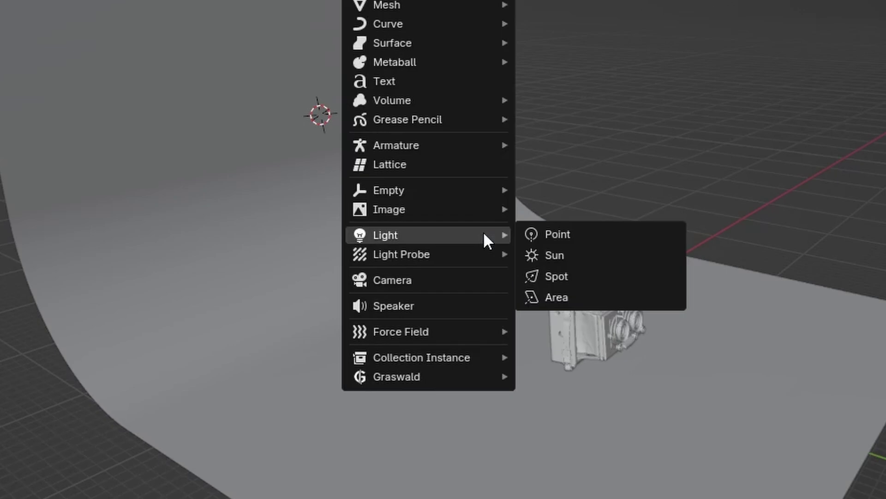
{"action": "left_click", "coordinate": [556, 276]}
{"action": "key", "text": "g"}
{"action": "key", "text": "y"}
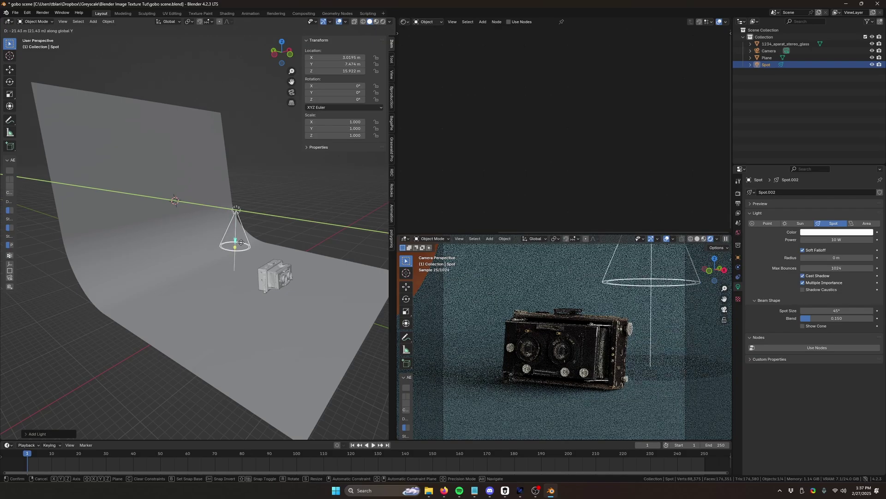
{"action": "left_click", "coordinate": [547, 285]}
{"action": "key", "text": "r"}
{"action": "key", "text": "r"}
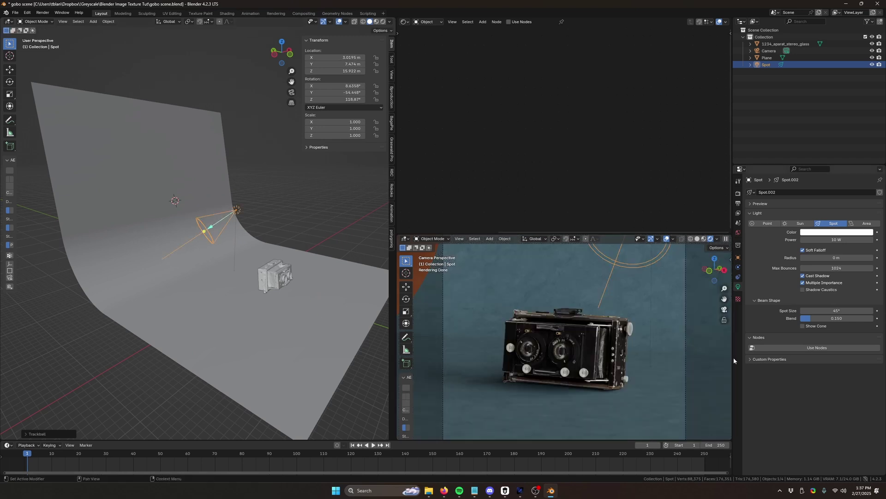
Set the spot light's power to 100000 W and enable shader nodes for it
{"action": "type", "text": "1"}
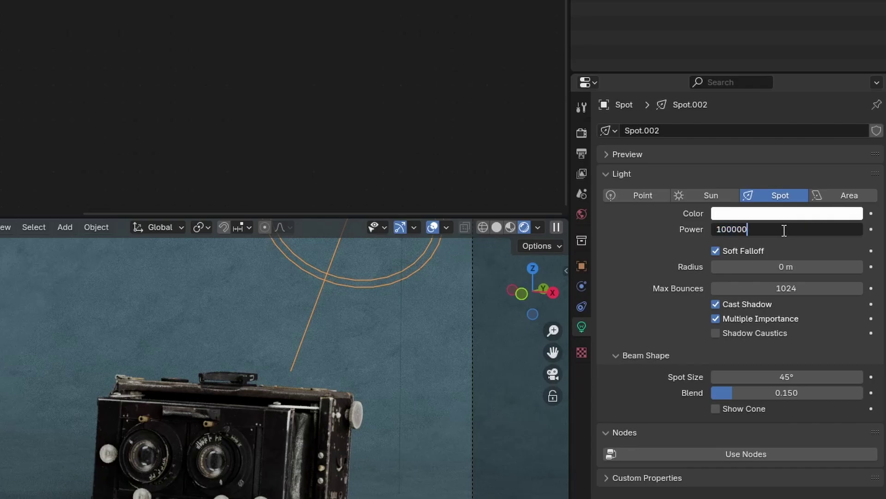
{"action": "type", "text": "00000"}
{"action": "key", "text": "Return"}
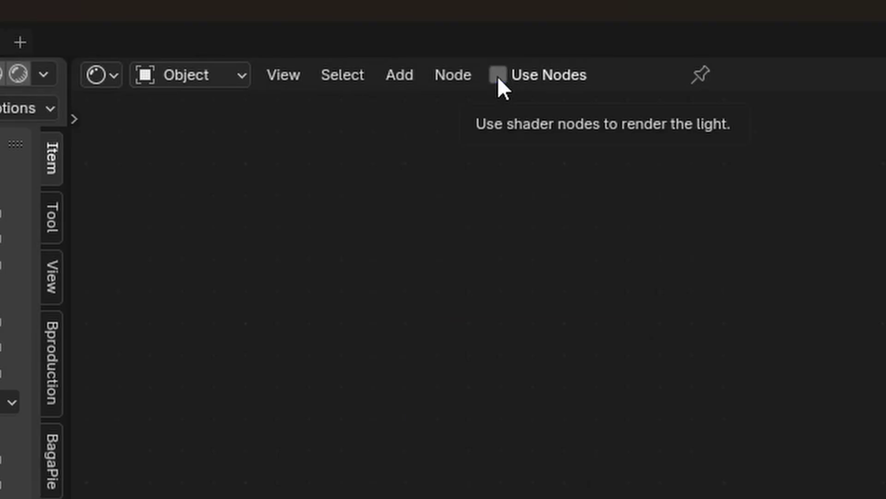
{"action": "left_click", "coordinate": [497, 76]}
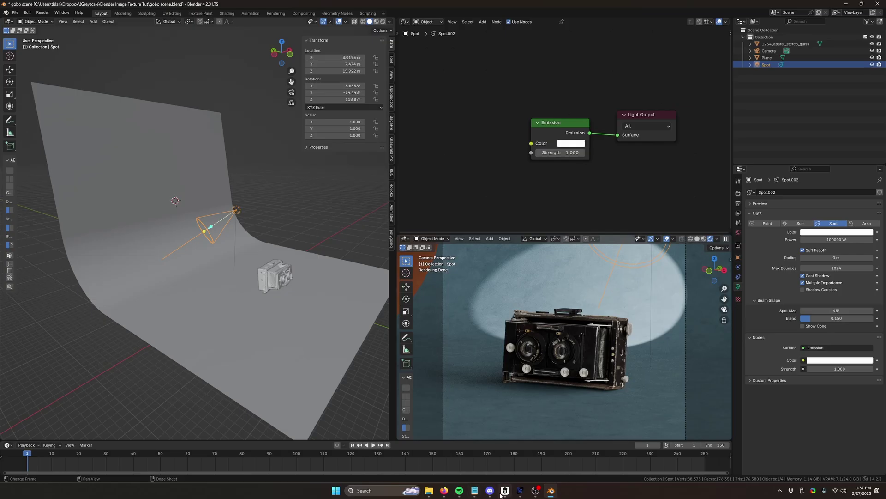
Bring the Blinds 12 gobo texture from Greyscalegorilla Studio into the light's node tree and connect its Color output to the Emission Color
{"action": "left_click", "coordinate": [502, 492]}
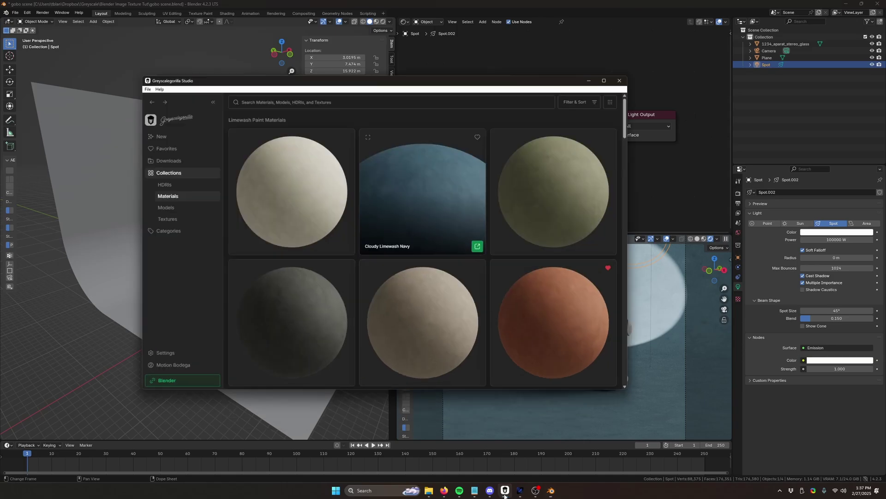
{"action": "left_click", "coordinate": [165, 220]}
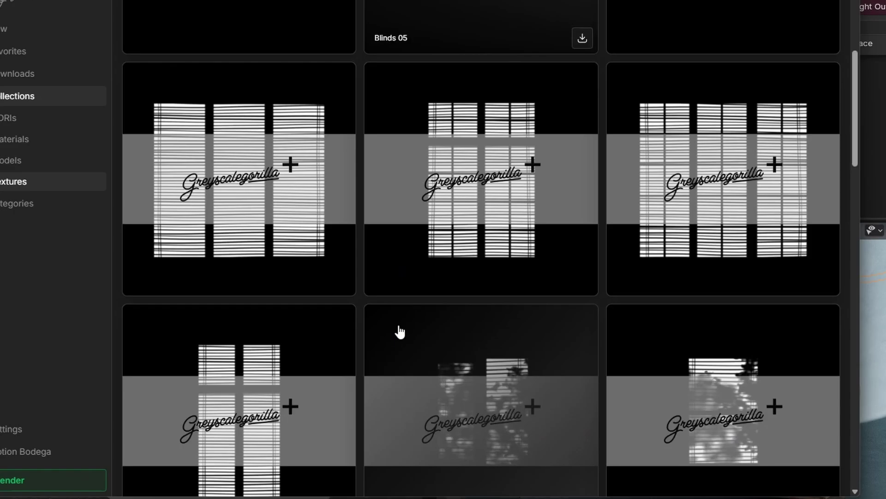
{"action": "scroll", "coordinate": [398, 332], "scroll_direction": "down", "scroll_amount": 4}
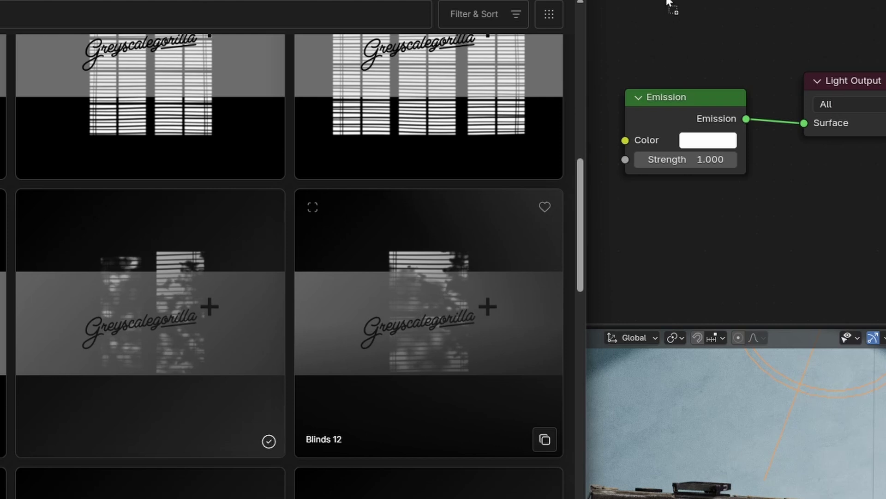
{"action": "left_click_drag", "start_coordinate": [667, 2], "coordinate": [640, 0]}
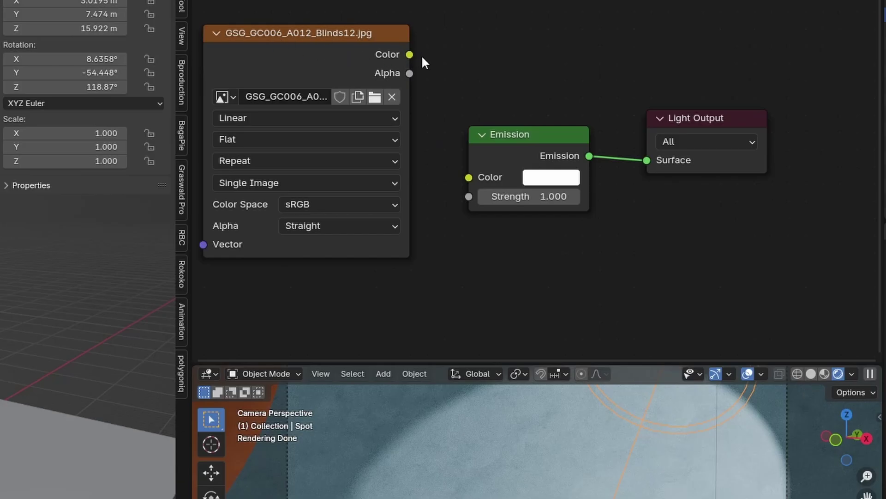
{"action": "left_click_drag", "start_coordinate": [476, 115], "coordinate": [469, 178]}
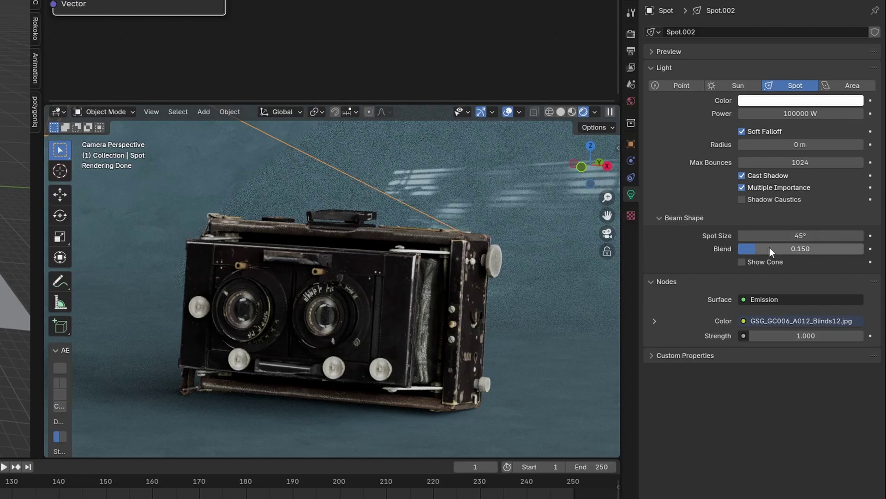
Widen the spot light's beam to about 96.9° and raise its radius to about 0.18 m
{"action": "left_click_drag", "start_coordinate": [800, 236], "coordinate": [848, 235]}
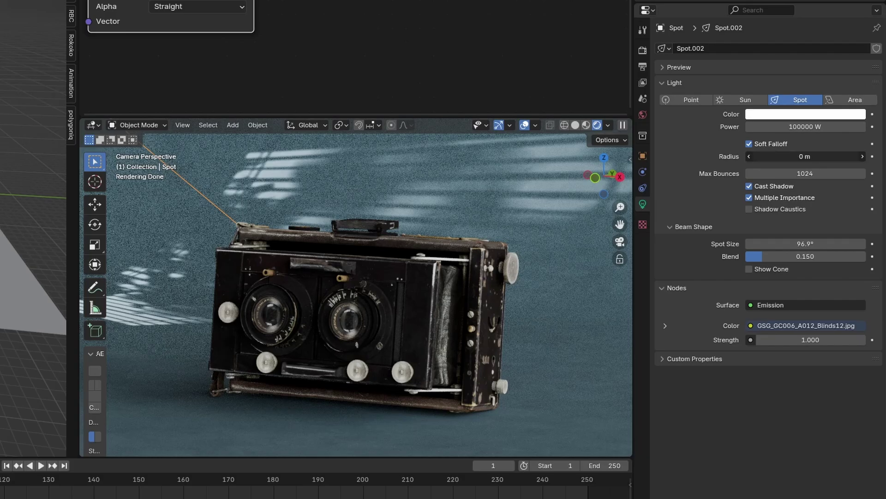
{"action": "left_click_drag", "start_coordinate": [839, 259], "coordinate": [846, 259]}
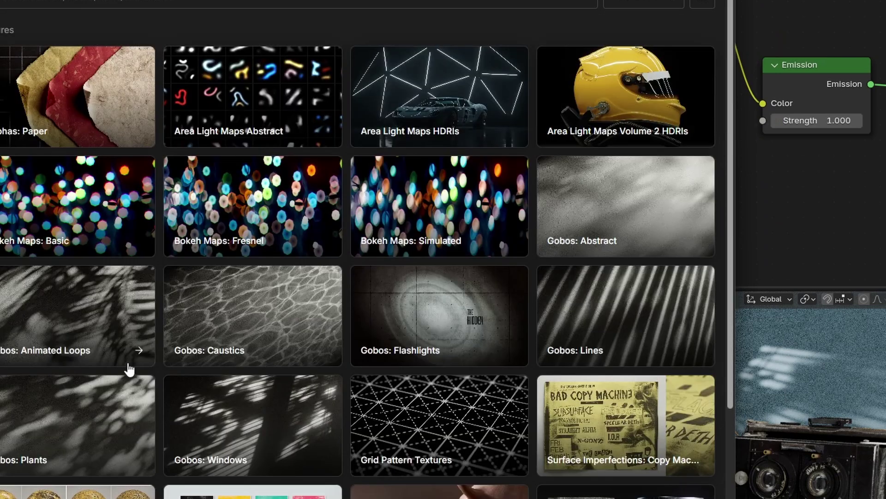
Bring the Flashlight 04 texture from the Gobos: Flashlights collection into the light's node tree and cut the Blinds texture's link to Emission
{"action": "left_click", "coordinate": [415, 353]}
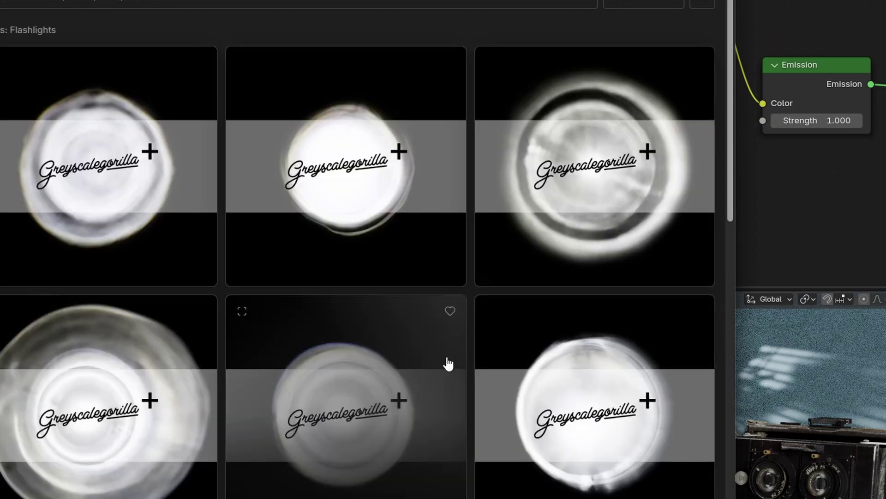
{"action": "scroll", "coordinate": [448, 363], "scroll_direction": "down", "scroll_amount": 4}
{"action": "left_click", "coordinate": [201, 327]}
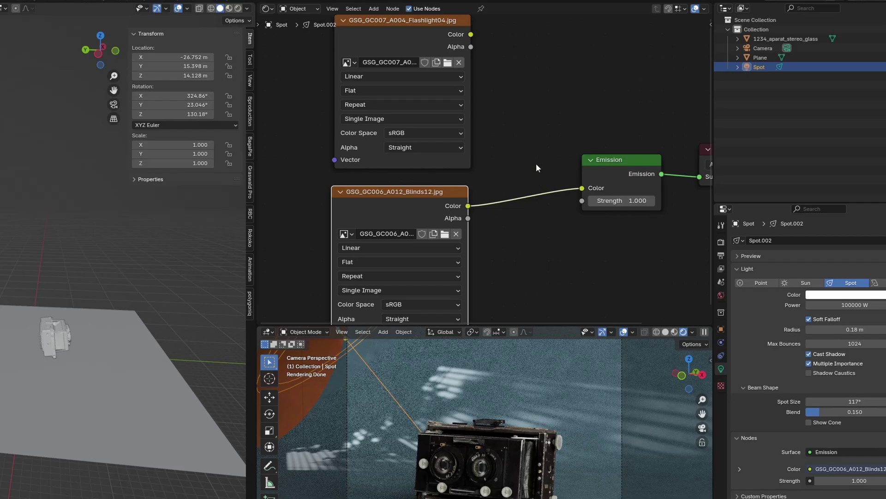
{"action": "right_click_drag", "start_coordinate": [537, 183], "coordinate": [536, 222], "text": "ctrl"}
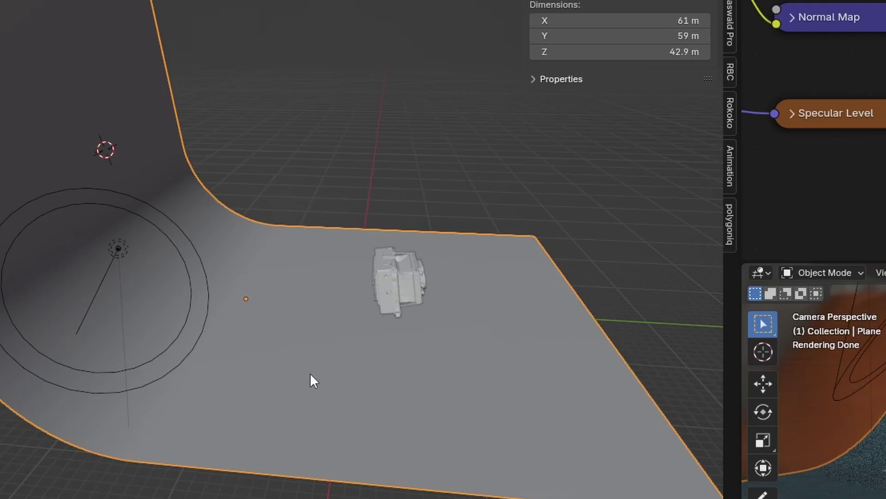
Add a mesh cube and scale it up to about 37.4 so it surrounds the whole scene
{"action": "key", "text": "shift+a"}
{"action": "mouse_move", "coordinate": [241, 180]}
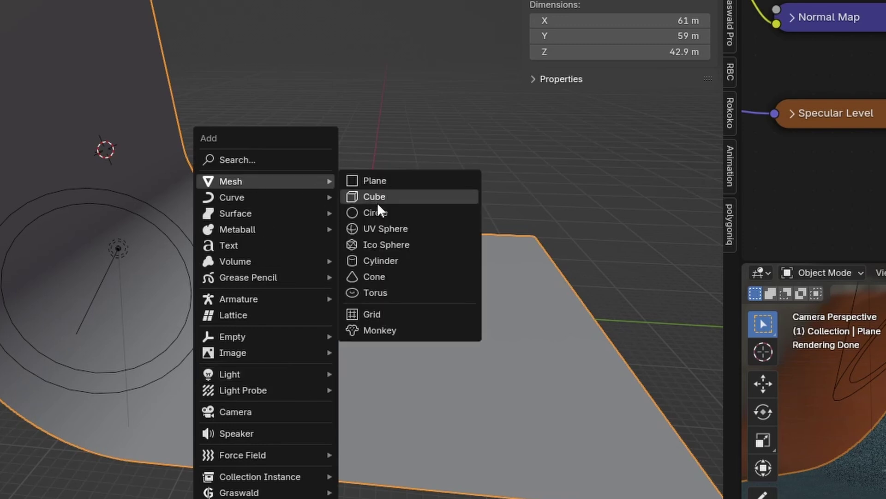
{"action": "left_click", "coordinate": [373, 196]}
{"action": "key", "text": "s"}
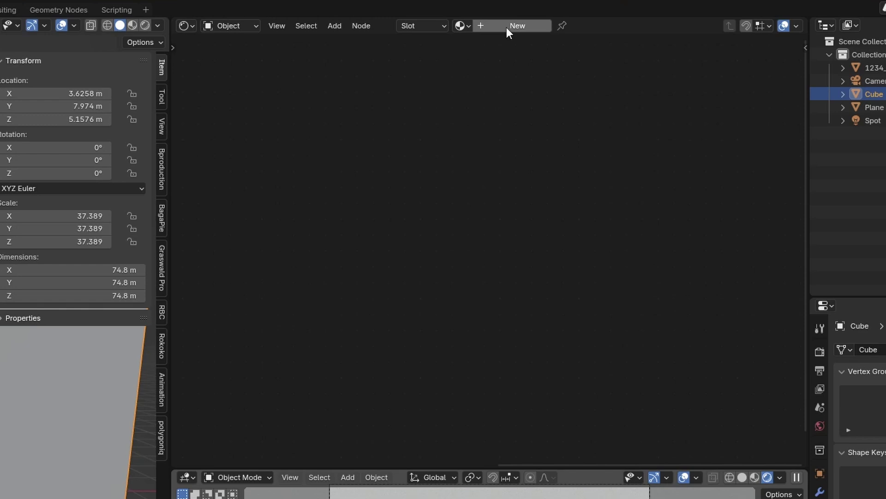
Create a new material for the cube and delete its Principled BSDF node
{"action": "left_click", "coordinate": [505, 27]}
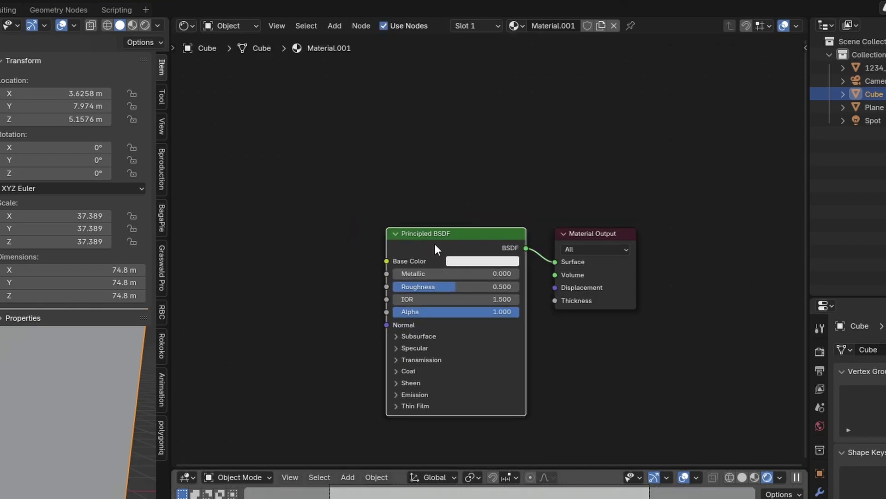
{"action": "key", "text": "x"}
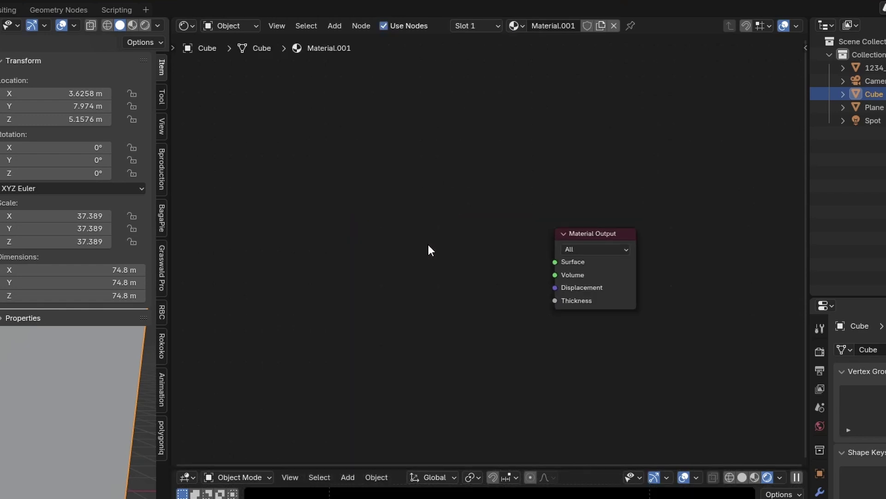
Add a Volume Scatter node beside the Material Output and open its Density for editing
{"action": "key", "text": "shift+a"}
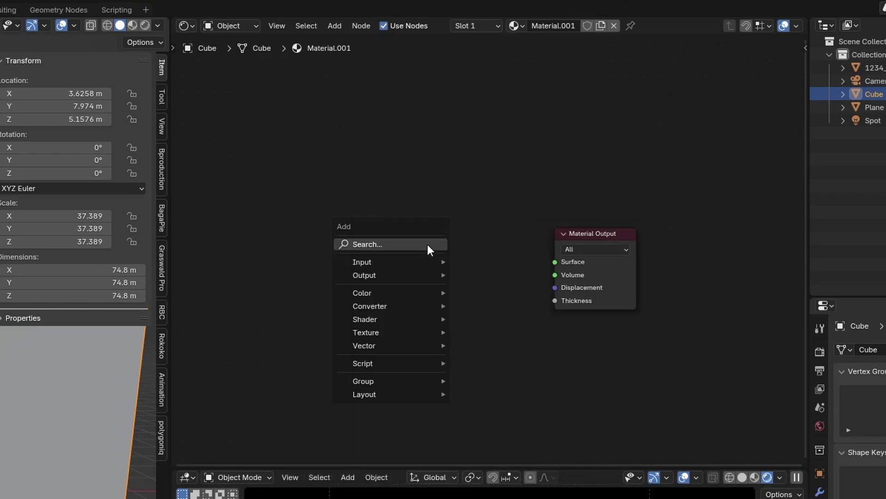
{"action": "left_click", "coordinate": [399, 249]}
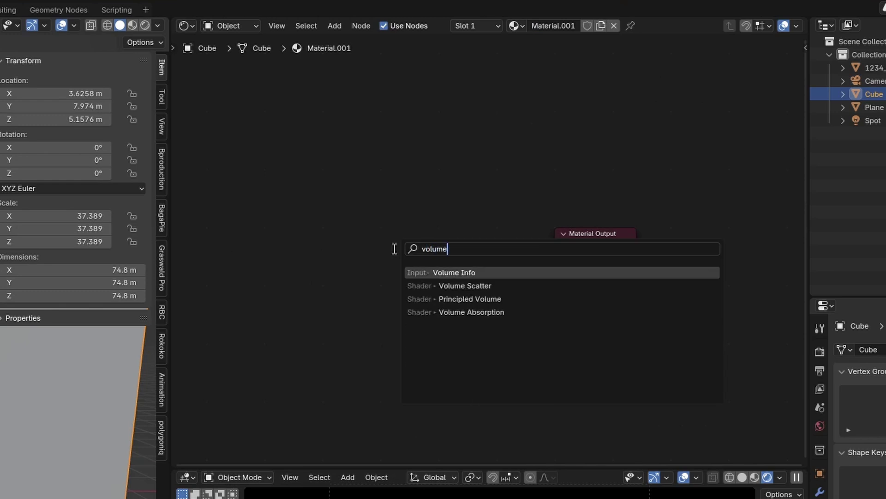
{"action": "type", "text": "volume"}
{"action": "key", "text": "Down"}
{"action": "key", "text": "Return"}
{"action": "left_click", "coordinate": [426, 250]}
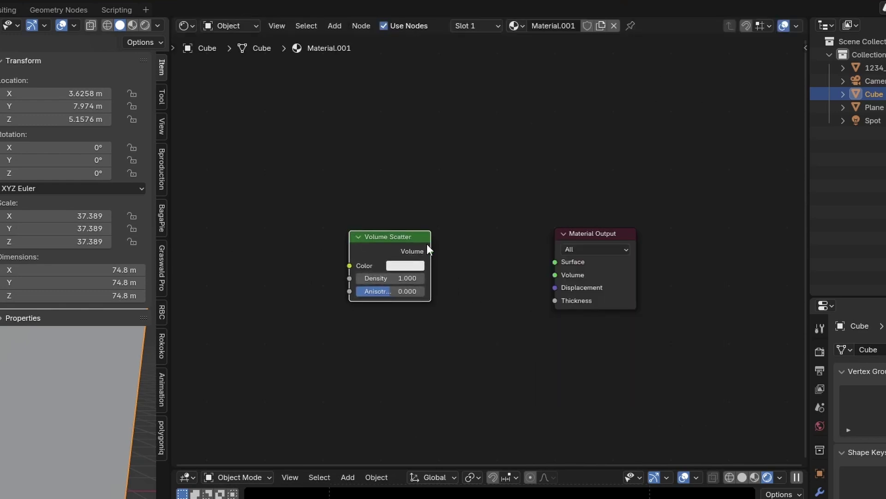
{"action": "left_click", "coordinate": [381, 278]}
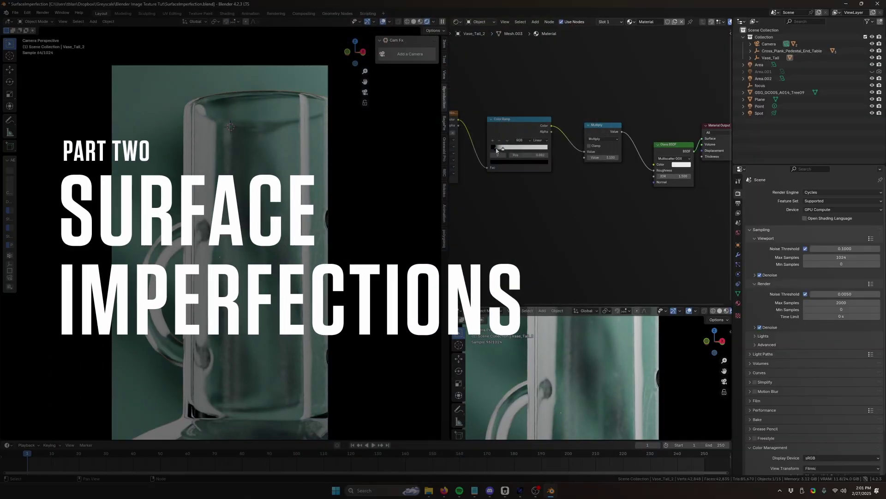
Shift the dark stop of the Color Ramp driving the glass vase's roughness toward the dark end
{"action": "left_click_drag", "start_coordinate": [496, 151], "coordinate": [480, 151]}
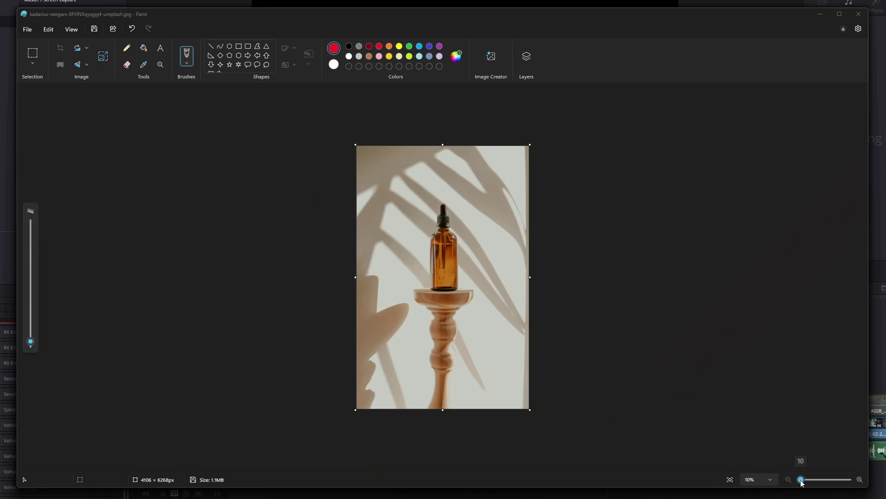
Switch to Paint and zoom in on the amber dropper bottle photo to examine the circled smudges and specks on the glass
{"action": "left_click_drag", "start_coordinate": [801, 480], "coordinate": [809, 480]}
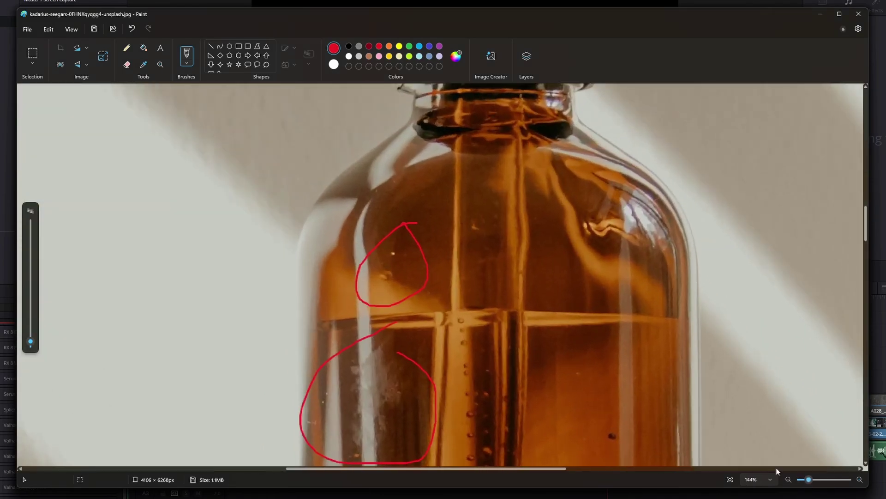
{"action": "scroll", "coordinate": [484, 379], "scroll_direction": "down", "scroll_amount": 3}
{"action": "scroll", "coordinate": [453, 319], "scroll_direction": "up", "scroll_amount": 2}
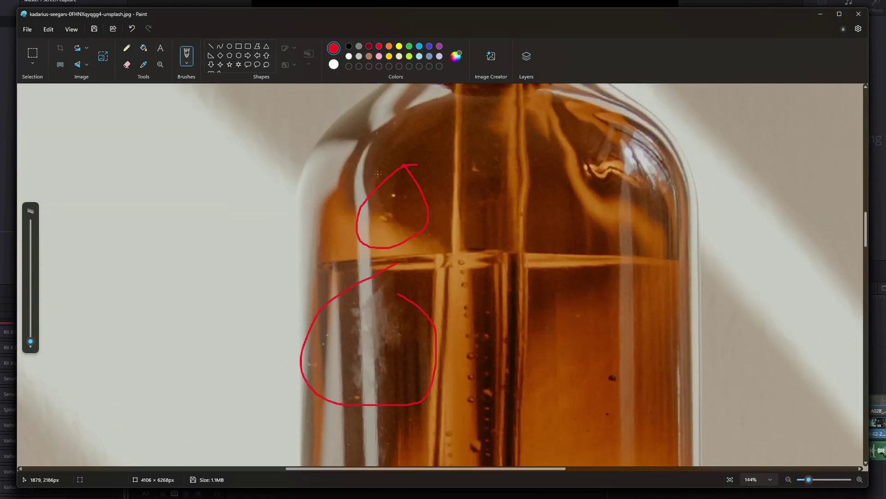
{"action": "scroll", "coordinate": [502, 176], "scroll_direction": "up", "scroll_amount": 5}
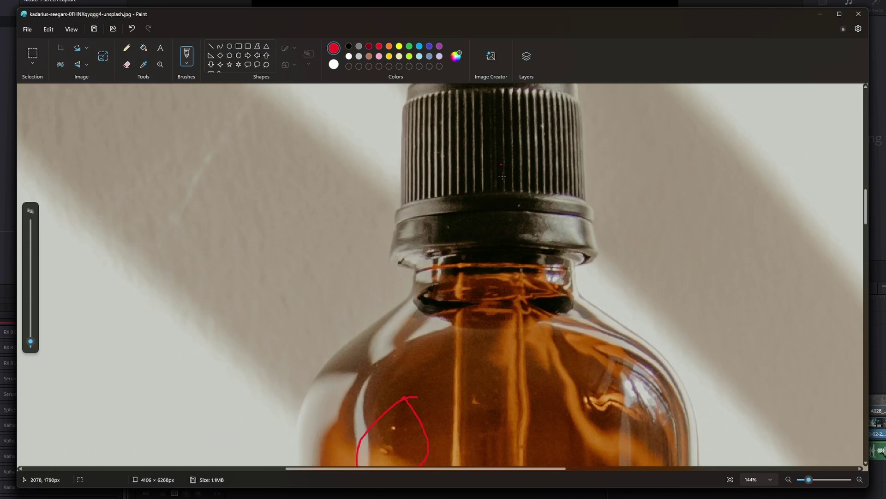
{"action": "scroll", "coordinate": [525, 270], "scroll_direction": "down", "scroll_amount": 9}
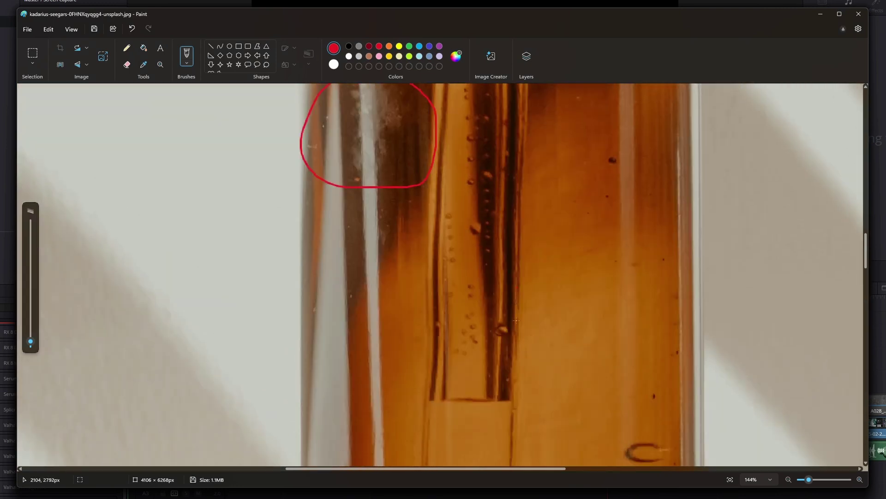
{"action": "scroll", "coordinate": [508, 304], "scroll_direction": "up", "scroll_amount": 4}
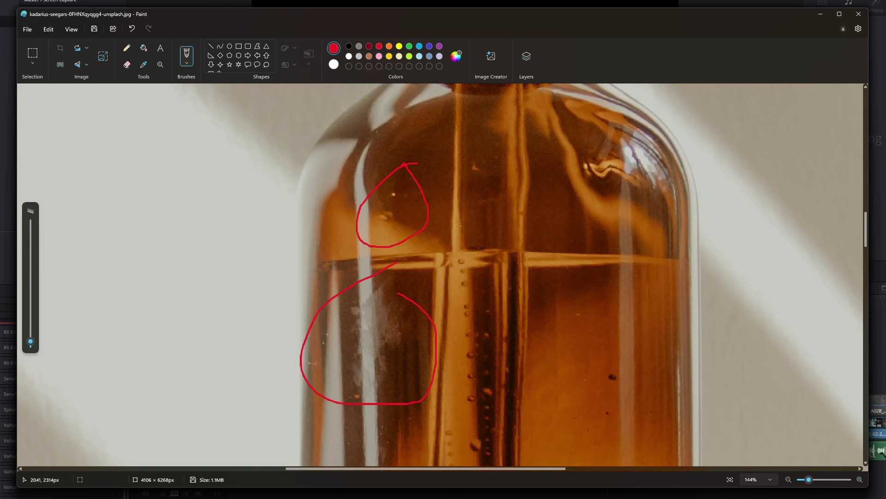
{"action": "scroll", "coordinate": [461, 225], "scroll_direction": "down", "scroll_amount": 3}
{"action": "scroll", "coordinate": [438, 212], "scroll_direction": "up", "scroll_amount": 3}
Open the candle jar photo's Paint window and examine the circled dust and scratches near the base of the jar
{"action": "mouse_move", "coordinate": [582, 498]}
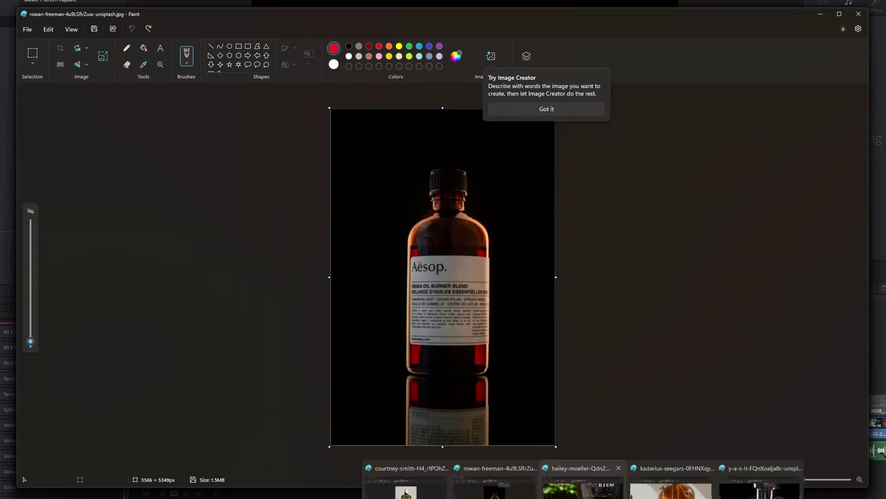
{"action": "left_click", "coordinate": [579, 467]}
{"action": "scroll", "coordinate": [663, 342], "scroll_direction": "right", "scroll_amount": 5}
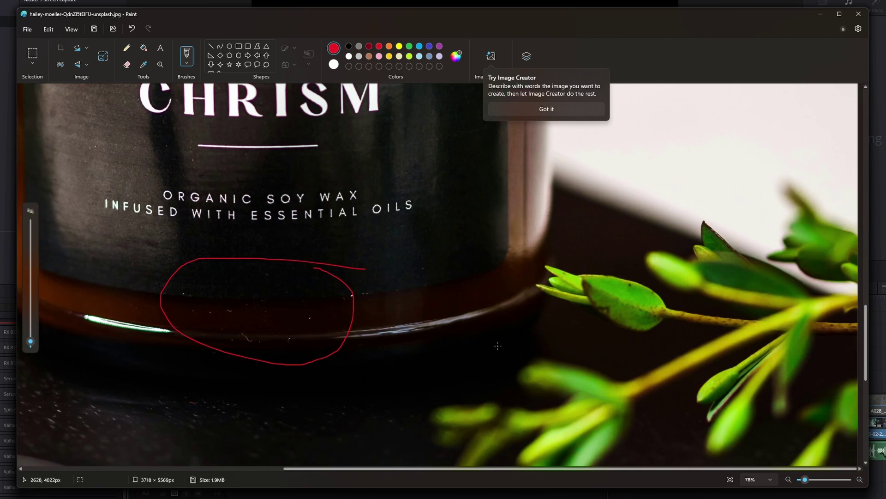
{"action": "scroll", "coordinate": [689, 327], "scroll_direction": "left", "scroll_amount": 5}
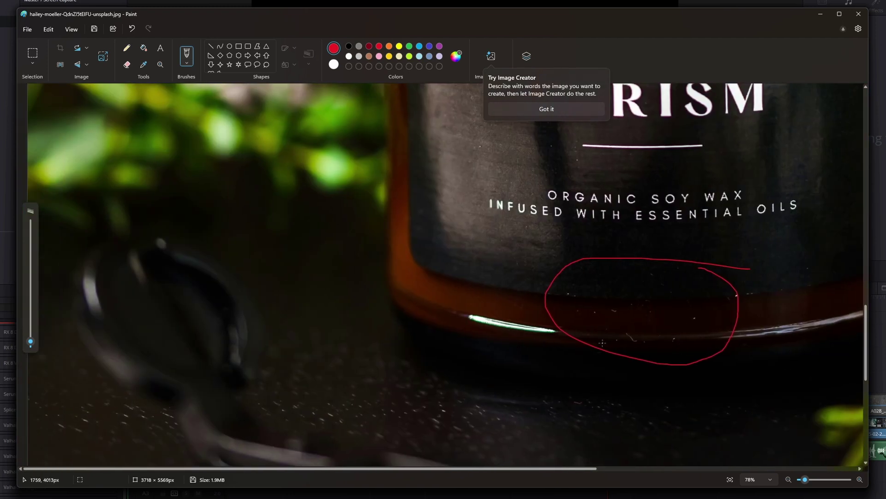
{"action": "scroll", "coordinate": [602, 342], "scroll_direction": "right", "scroll_amount": 8}
{"action": "scroll", "coordinate": [381, 454], "scroll_direction": "left", "scroll_amount": 2}
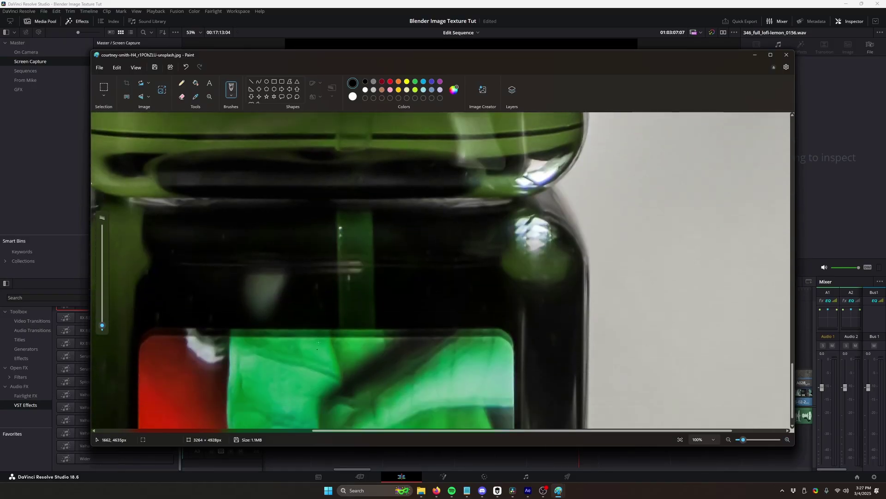
With the brush color set to red, circle the specks above the green bottle's label and the bright highlight on its shoulder
{"action": "mouse_move", "coordinate": [349, 258]}
{"action": "left_mouse_down"}
{"action": "mouse_move", "coordinate": [373, 278]}
{"action": "mouse_move", "coordinate": [352, 263]}
{"action": "mouse_move", "coordinate": [325, 315]}
{"action": "mouse_move", "coordinate": [320, 251]}
{"action": "mouse_move", "coordinate": [318, 292]}
{"action": "left_mouse_up"}
{"action": "left_click", "coordinate": [391, 84]}
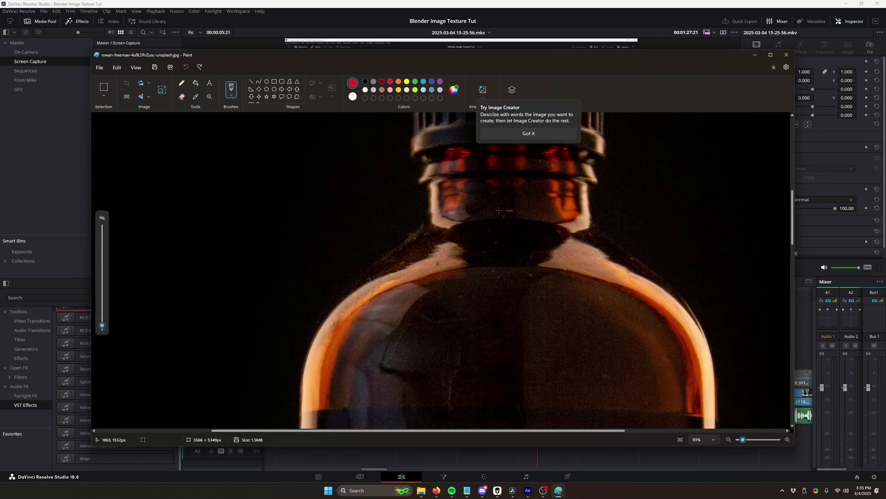
{"action": "mouse_move", "coordinate": [513, 210]}
{"action": "left_mouse_down"}
{"action": "mouse_move", "coordinate": [481, 295]}
{"action": "mouse_move", "coordinate": [535, 282]}
{"action": "mouse_move", "coordinate": [530, 233]}
{"action": "mouse_move", "coordinate": [515, 215]}
{"action": "left_mouse_up"}
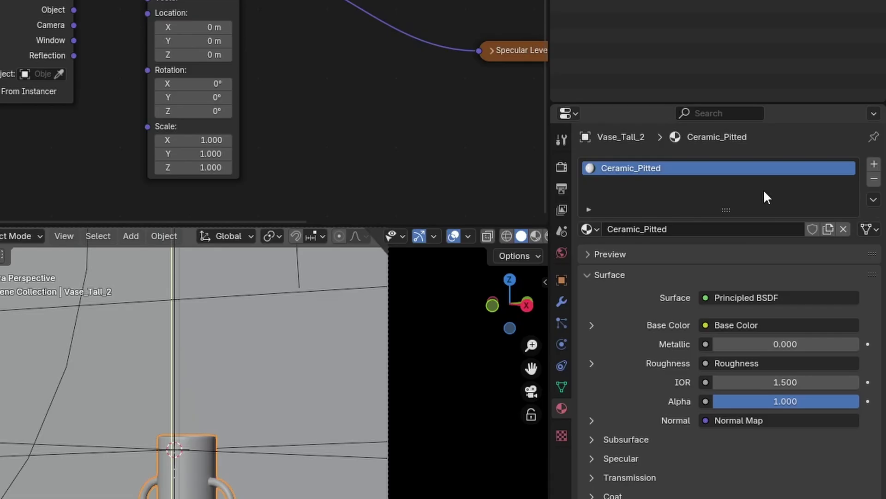
Replace the tall vase's Ceramic_Pitted material with a new material and delete its Principled BSDF node
{"action": "left_click", "coordinate": [874, 179]}
{"action": "left_click", "coordinate": [663, 229]}
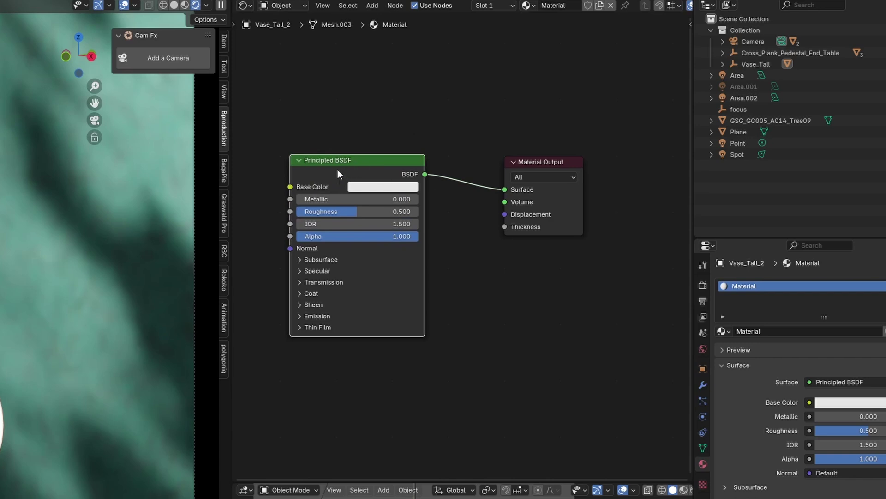
{"action": "key", "text": "x"}
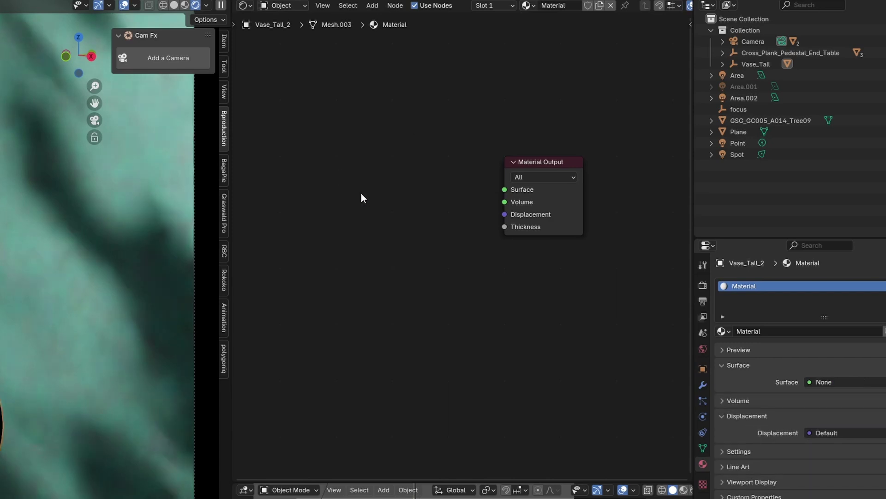
Add a Glass BSDF node and connect its BSDF output to the Material Output's Surface
{"action": "key", "text": "shift+a"}
{"action": "left_click", "coordinate": [356, 193]}
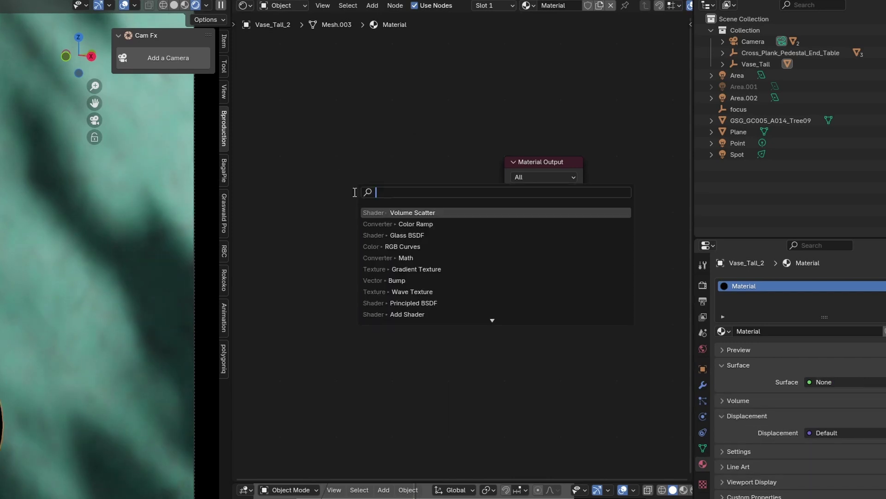
{"action": "type", "text": "glass"}
{"action": "key", "text": "Return"}
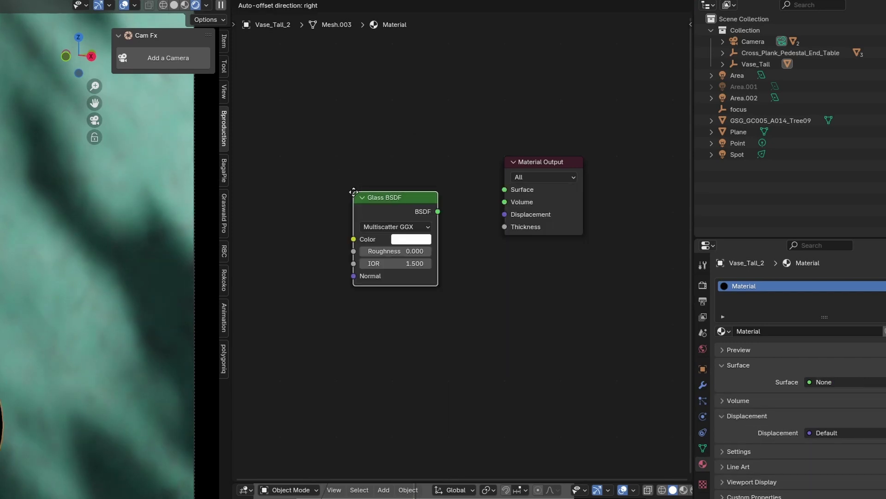
{"action": "left_click", "coordinate": [360, 186]}
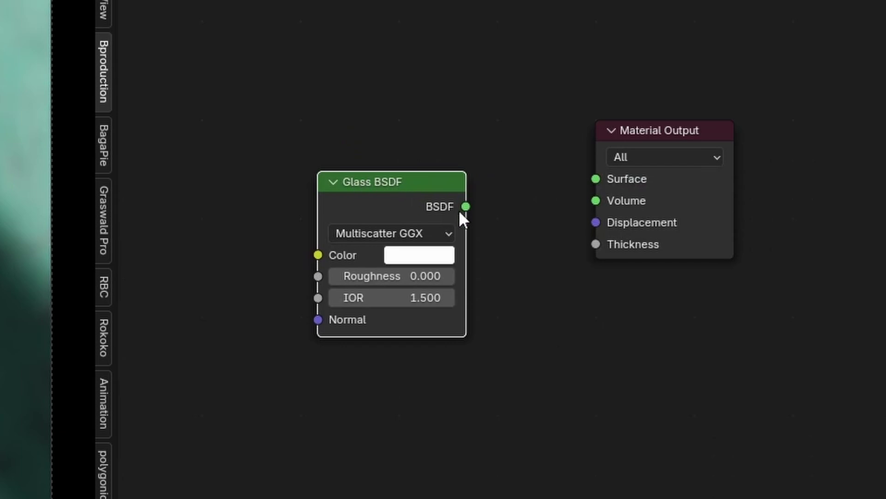
{"action": "left_click_drag", "start_coordinate": [466, 206], "coordinate": [596, 179]}
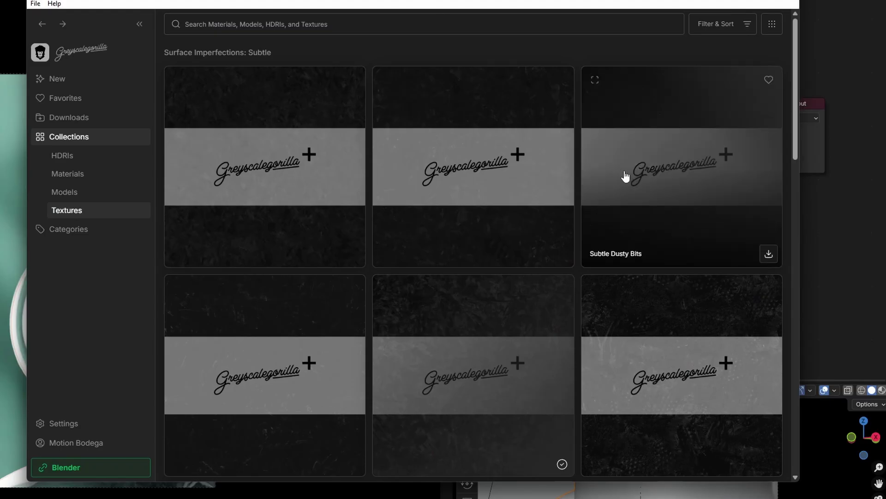
Look through the Surface Imperfections: Subtle textures in Greyscalegorilla and examine Subtle Light Combo in the enlarged preview
{"action": "scroll", "coordinate": [635, 336], "scroll_direction": "down", "scroll_amount": 5}
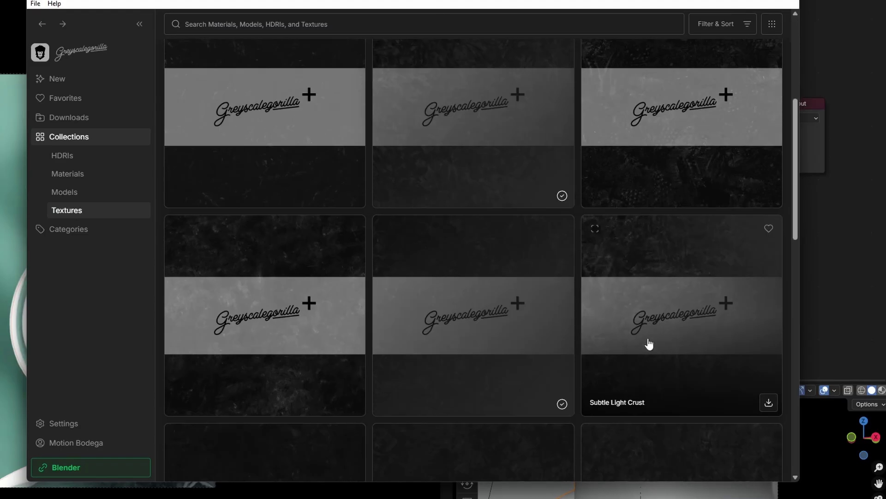
{"action": "scroll", "coordinate": [647, 342], "scroll_direction": "up", "scroll_amount": 2}
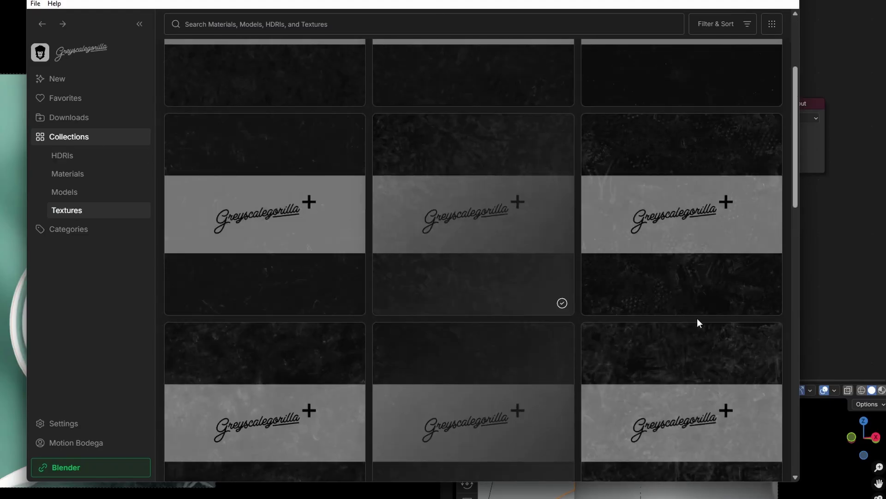
{"action": "left_click", "coordinate": [453, 371]}
{"action": "left_click", "coordinate": [612, 57]}
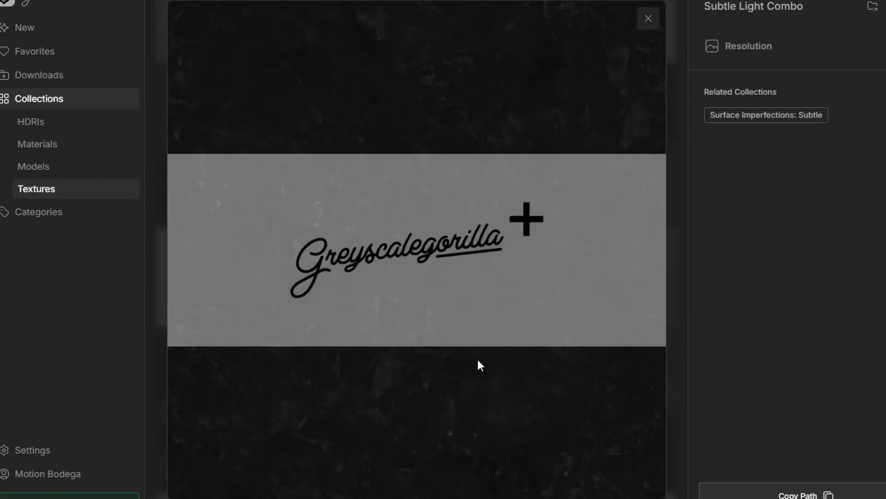
{"action": "left_click", "coordinate": [646, 20]}
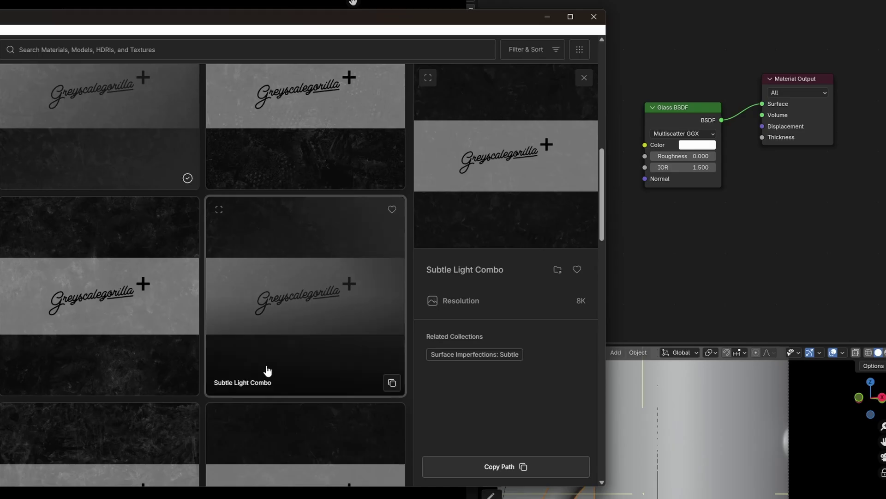
Bring the Subtle Light Combo texture into Blender's shader editor and connect its Color to the Glass BSDF's Roughness
{"action": "left_click_drag", "start_coordinate": [754, 35], "coordinate": [494, 54]}
{"action": "left_click", "coordinate": [547, 17]}
{"action": "left_click", "coordinate": [506, 107]}
{"action": "middle_click_drag", "start_coordinate": [632, 224], "coordinate": [683, 225]}
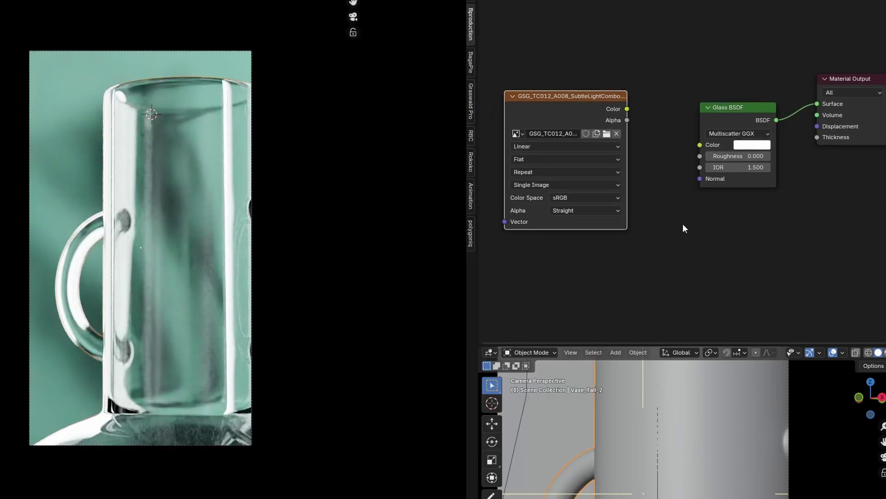
{"action": "left_click_drag", "start_coordinate": [675, 155], "coordinate": [698, 156]}
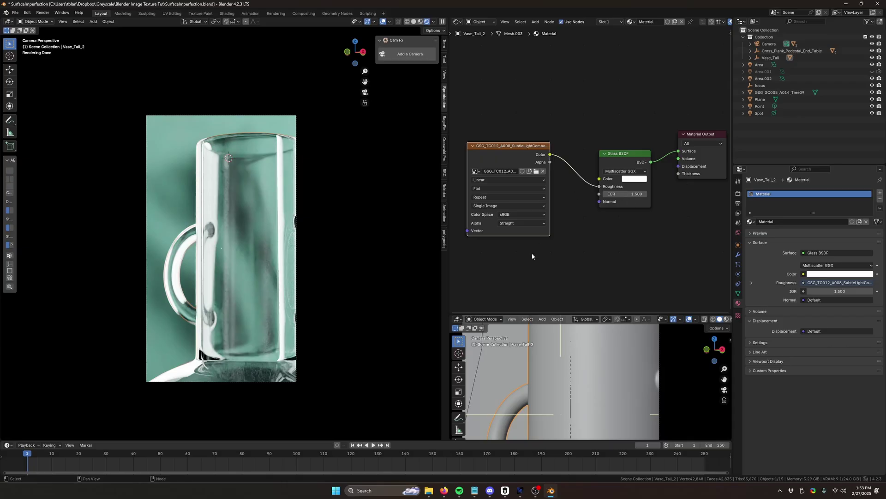
Preview the image texture directly on the vase, then insert a Color Ramp between it and the Glass BSDF's Color
{"action": "middle_click_drag", "start_coordinate": [532, 257], "coordinate": [568, 260]}
{"action": "left_click", "coordinate": [537, 171], "text": "ctrl+shift"}
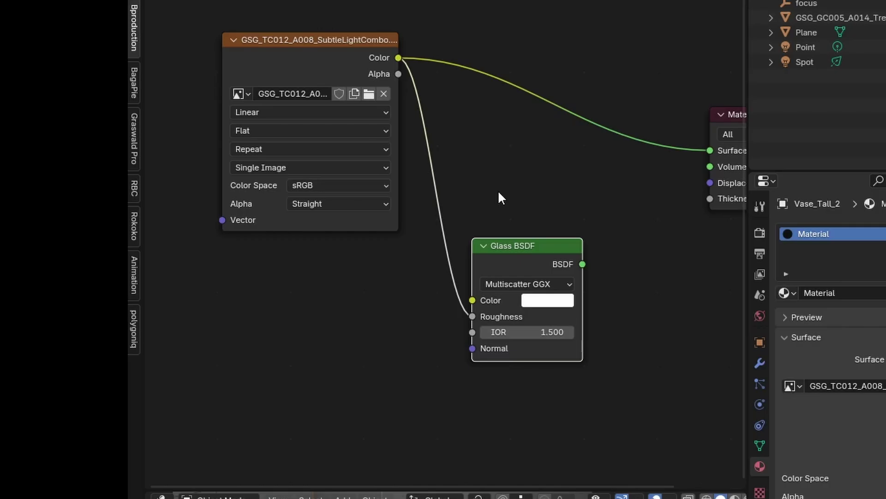
{"action": "key", "text": "shift+a"}
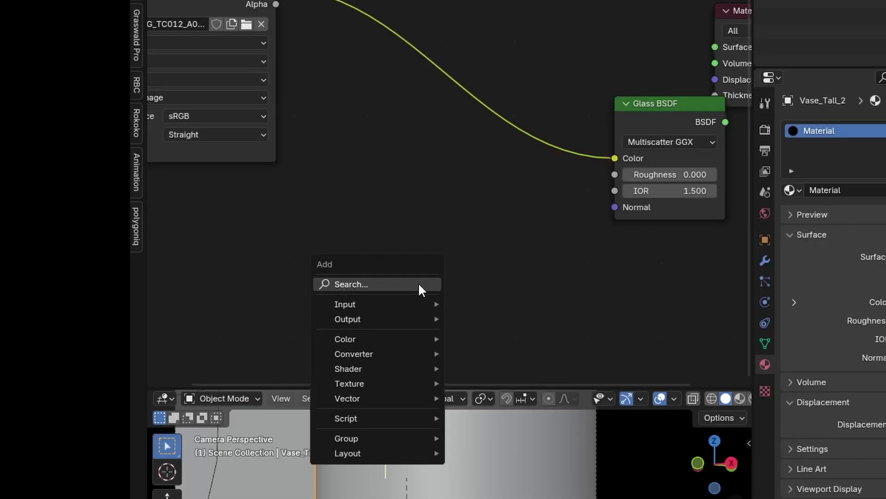
{"action": "type", "text": "color ramp"}
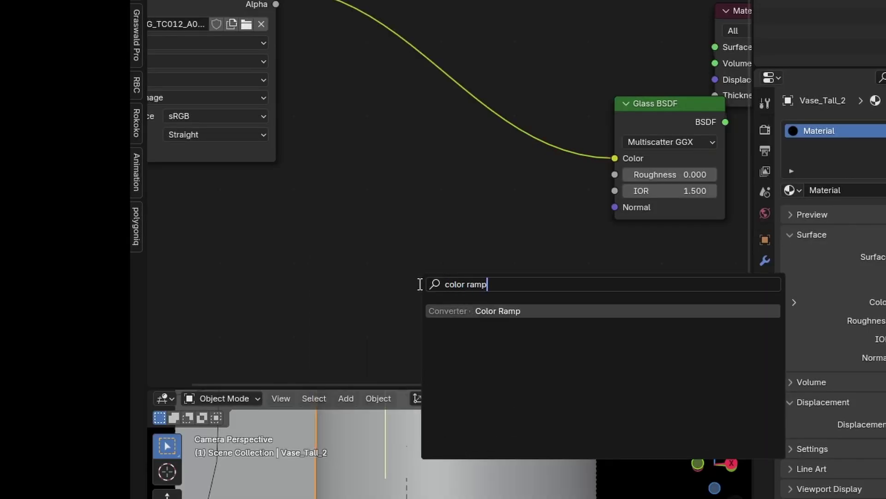
{"action": "key", "text": "Return"}
{"action": "left_click", "coordinate": [368, 15]}
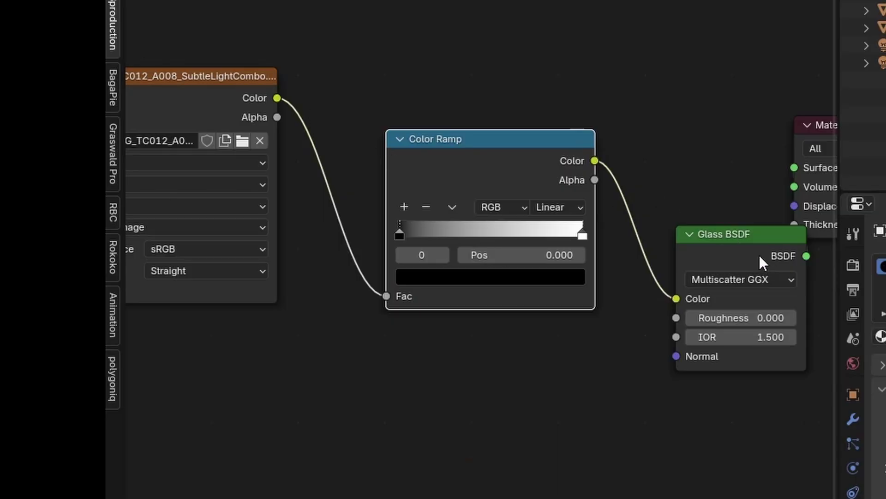
{"action": "left_click_drag", "start_coordinate": [760, 255], "coordinate": [722, 207]}
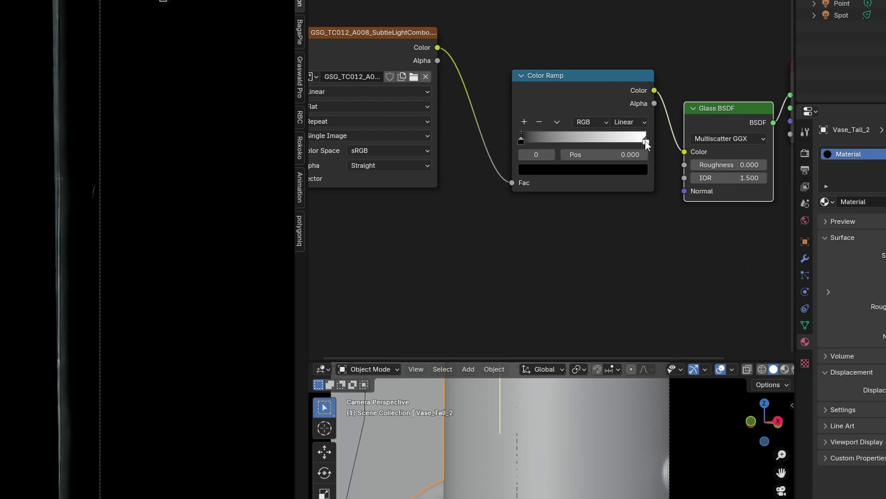
Preview the Color Ramp's output on the vase and fine-tune its white stop near the dark end, down to about 0.009
{"action": "left_click_drag", "start_coordinate": [646, 142], "coordinate": [523, 140]}
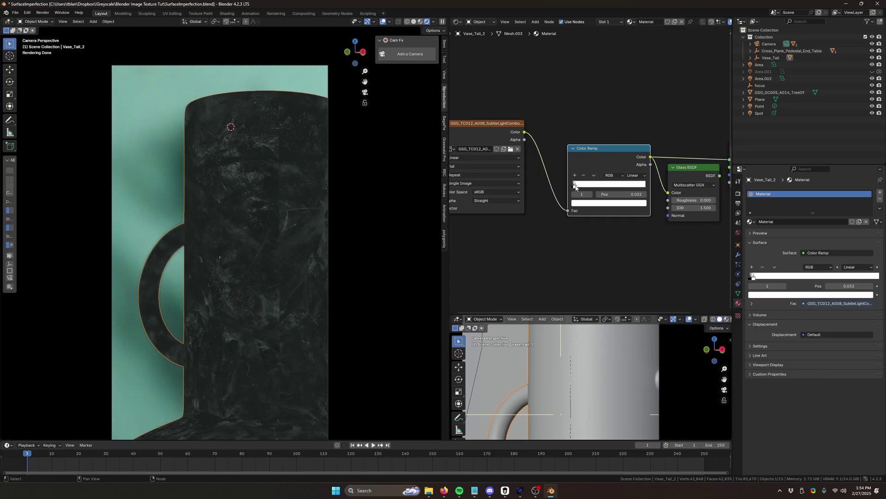
{"action": "left_click_drag", "start_coordinate": [576, 187], "coordinate": [572, 190]}
{"action": "left_click_drag", "start_coordinate": [609, 162], "coordinate": [596, 151]}
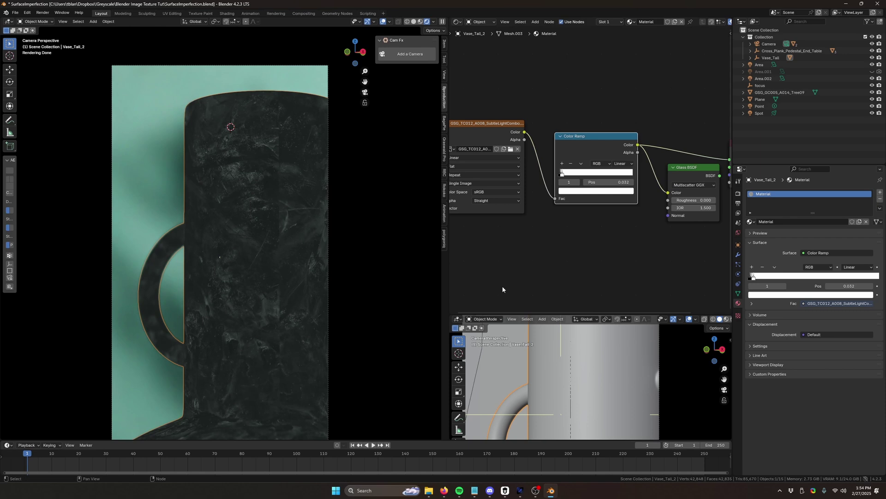
{"action": "middle_click_drag", "start_coordinate": [503, 289], "coordinate": [538, 284]}
{"action": "left_click_drag", "start_coordinate": [596, 168], "coordinate": [595, 171]}
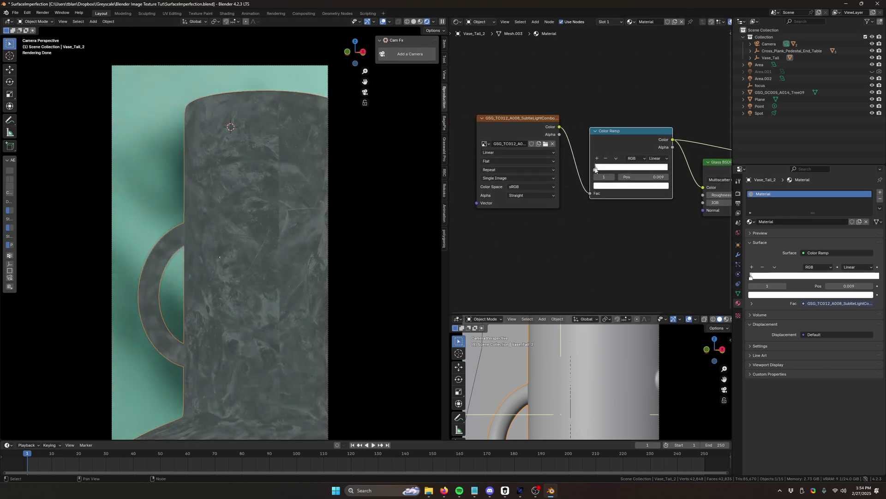
{"action": "scroll", "coordinate": [591, 170], "scroll_direction": "up", "scroll_amount": 5}
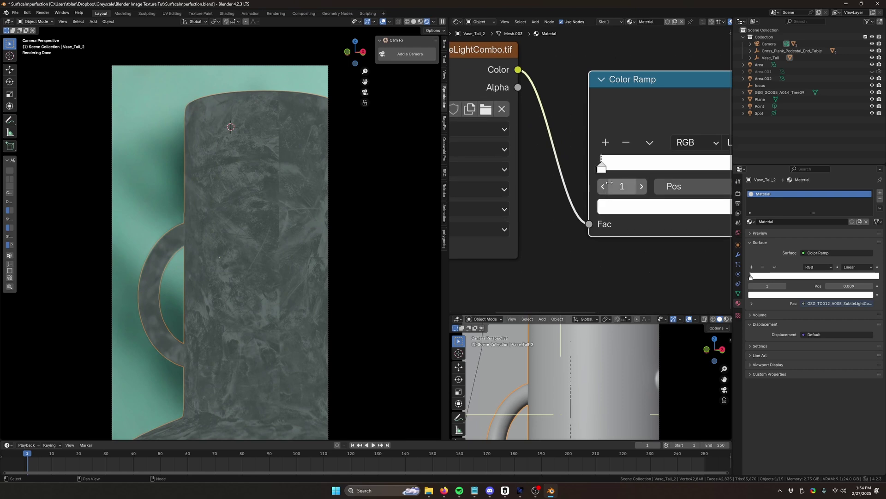
{"action": "left_click_drag", "start_coordinate": [602, 170], "coordinate": [601, 170]}
{"action": "left_click", "coordinate": [601, 170]}
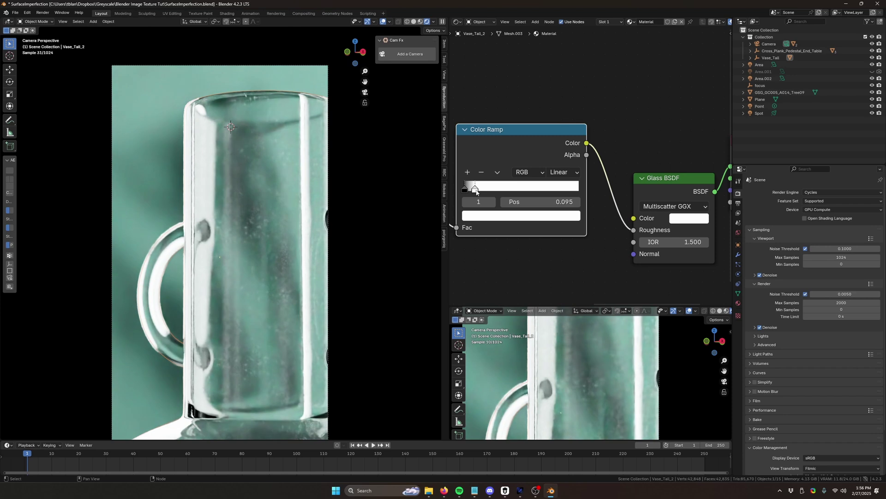
{"action": "left_click_drag", "start_coordinate": [473, 189], "coordinate": [487, 191]}
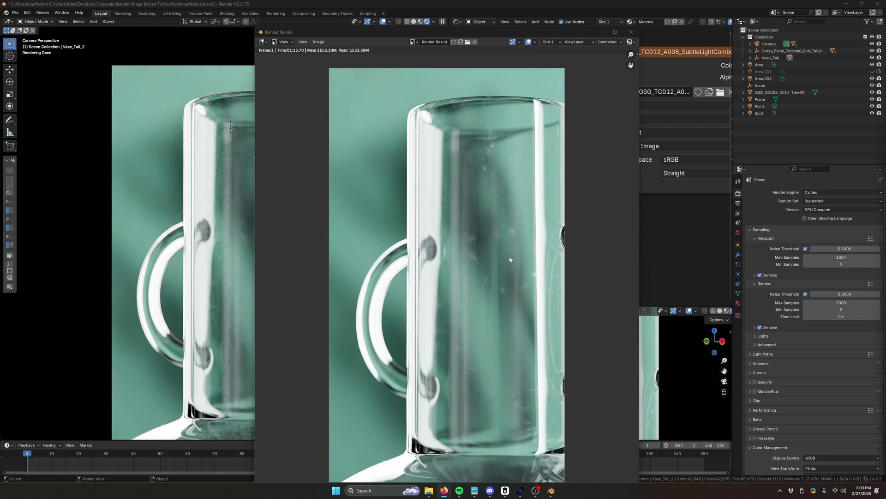
Close the finished render and insert a Math node between the Color Ramp and the Glass BSDF's Roughness
{"action": "key", "text": "Escape"}
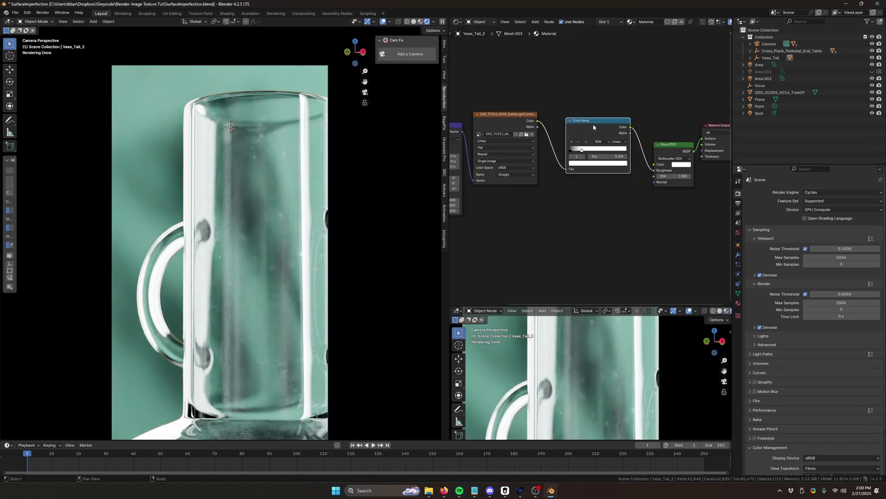
{"action": "left_click_drag", "start_coordinate": [628, 100], "coordinate": [450, 171]}
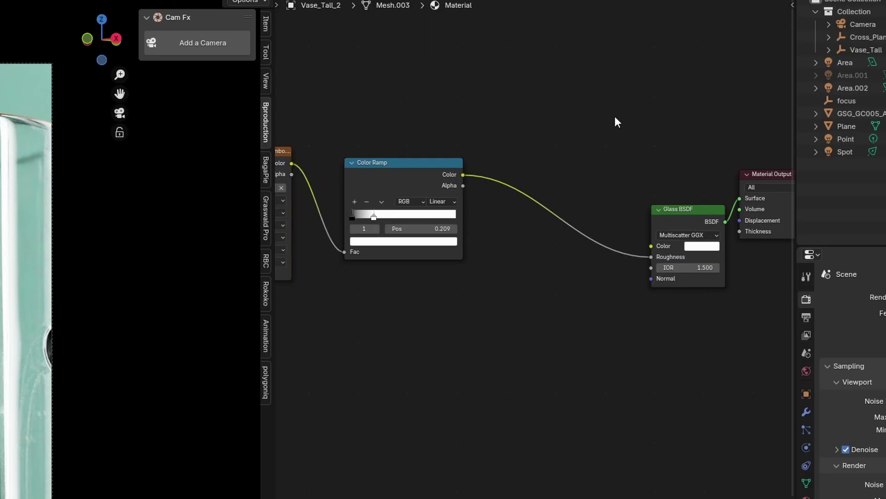
{"action": "key", "text": "shift+a"}
{"action": "left_click", "coordinate": [609, 115]}
{"action": "type", "text": "math"}
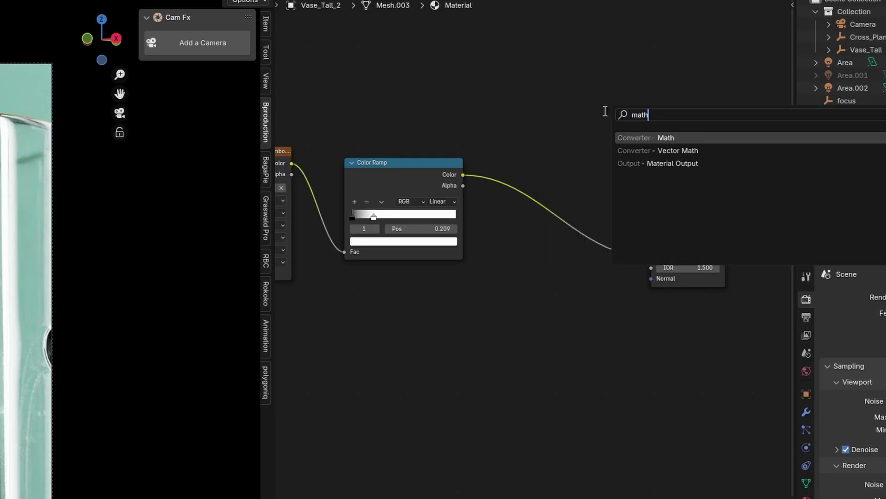
{"action": "left_click", "coordinate": [625, 136]}
{"action": "left_click", "coordinate": [557, 206]}
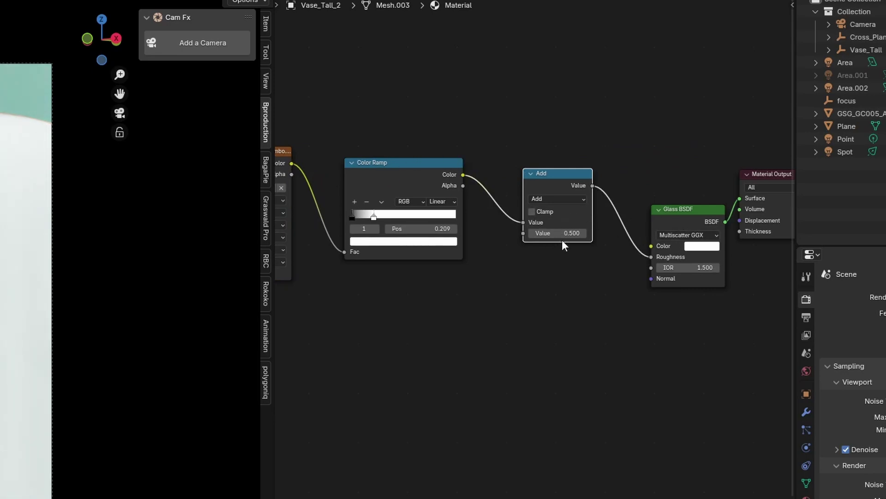
Set the Math node to Multiply, adjust its multiplier value and render the image
{"action": "left_click", "coordinate": [556, 199]}
{"action": "left_click", "coordinate": [547, 246]}
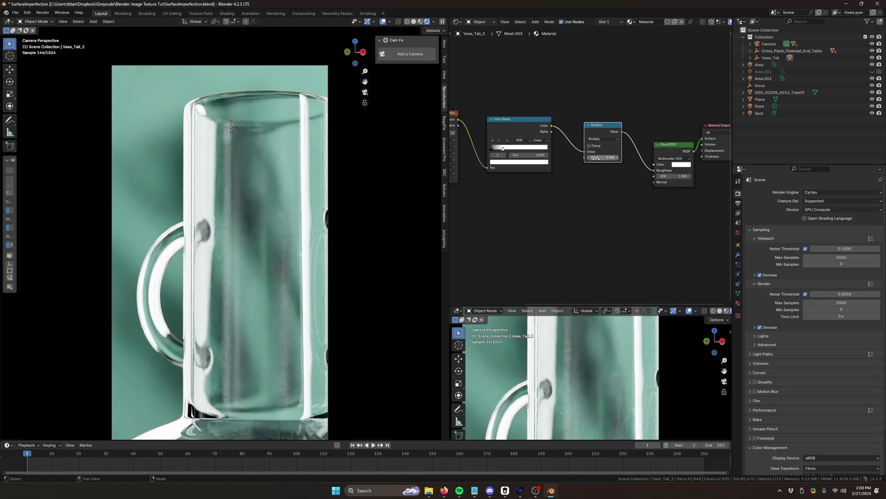
{"action": "left_click_drag", "start_coordinate": [557, 233], "coordinate": [674, 233]}
{"action": "left_click_drag", "start_coordinate": [603, 158], "coordinate": [643, 157]}
{"action": "key", "text": "F12"}
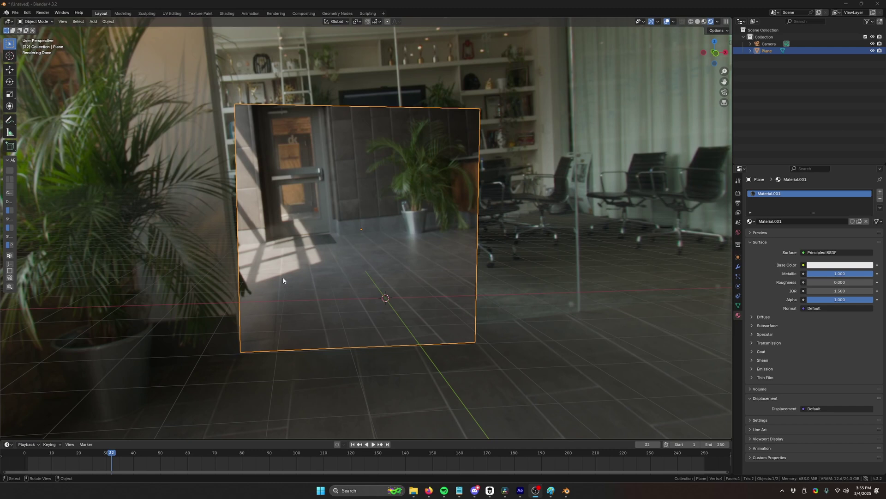
Add an area light to the mirror plane scene and rotate it about the X axis to face the plane
{"action": "right_click", "coordinate": [374, 264]}
{"action": "mouse_move", "coordinate": [369, 341]}
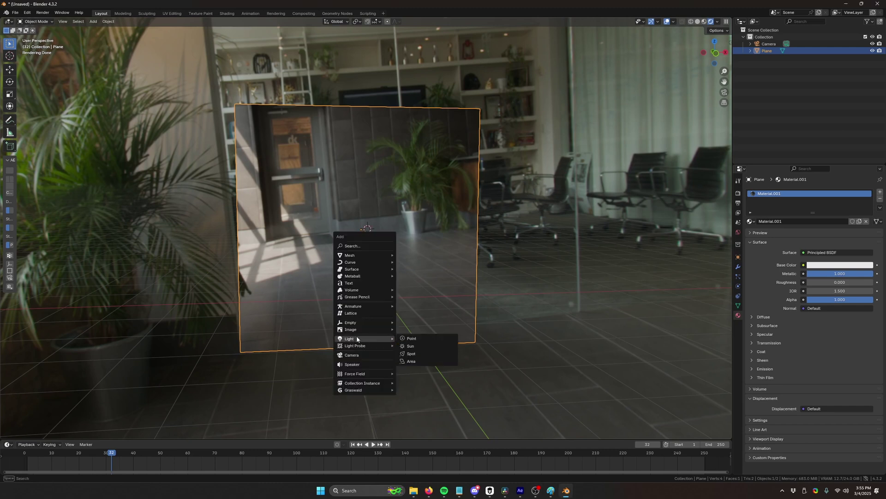
{"action": "left_click", "coordinate": [423, 351]}
{"action": "left_click", "coordinate": [581, 268]}
{"action": "key", "text": "shift+a"}
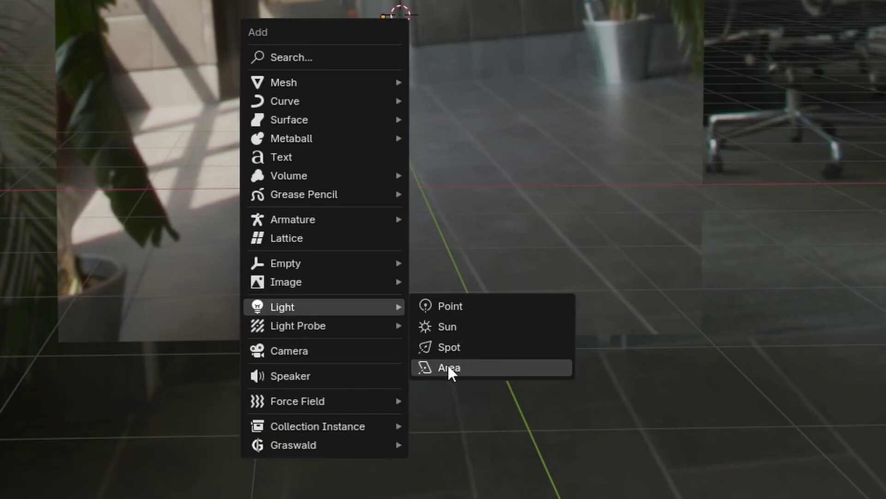
{"action": "left_click", "coordinate": [447, 364]}
{"action": "key", "text": "r"}
{"action": "key", "text": "x"}
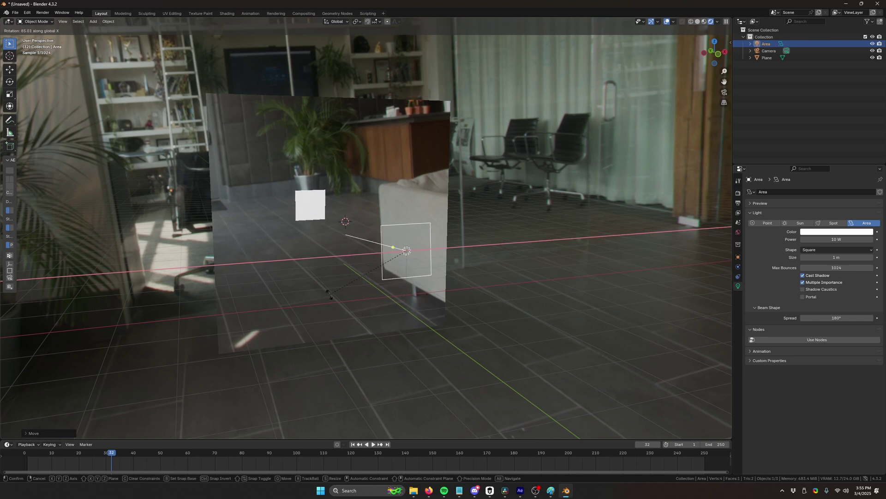
{"action": "left_click", "coordinate": [329, 294]}
Position the area light so it reflects in the mirror plane and set its power to 74.9 W
{"action": "middle_click_drag", "start_coordinate": [352, 208], "coordinate": [332, 200]}
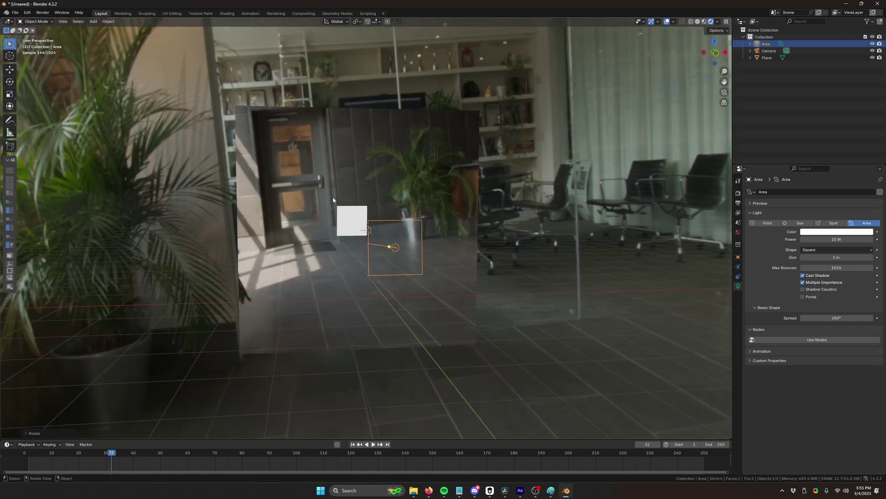
{"action": "scroll", "coordinate": [329, 208], "scroll_direction": "up", "scroll_amount": 2}
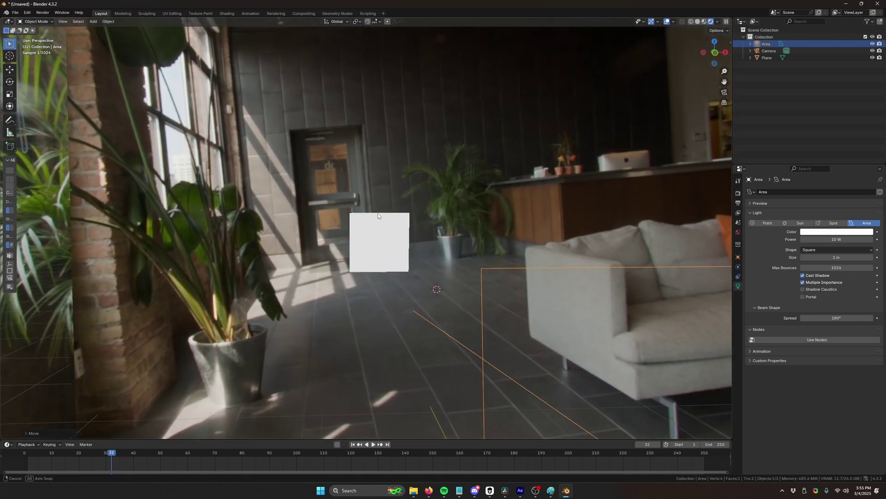
{"action": "middle_click_drag", "start_coordinate": [378, 214], "coordinate": [379, 211]}
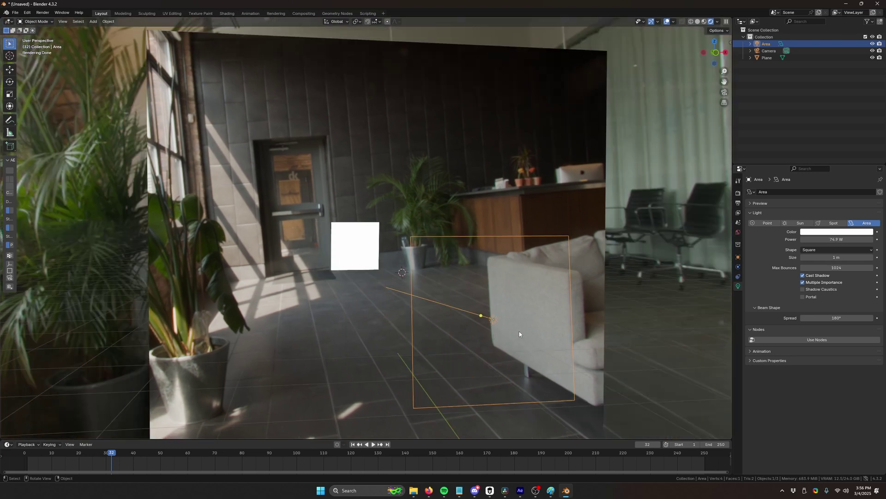
{"action": "middle_click_drag", "start_coordinate": [465, 319], "coordinate": [444, 323]}
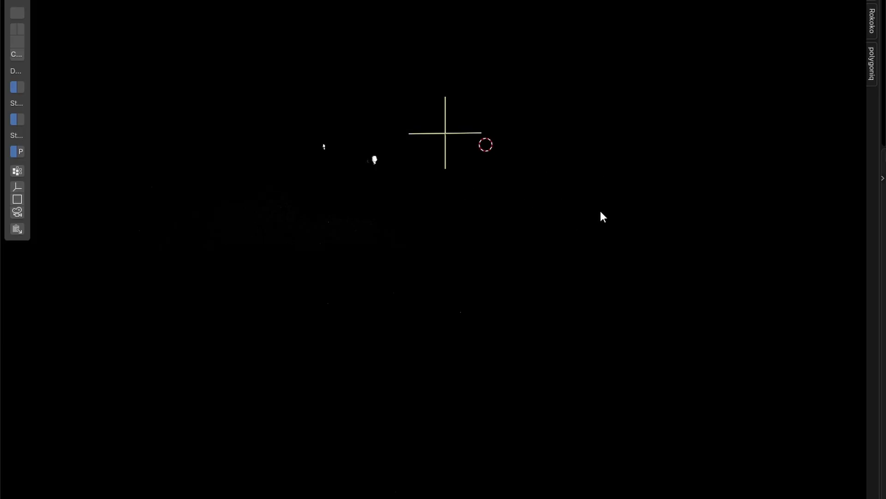
Add a 20 m by 10 m rectangular area light above the car and reposition it along the X axis in camera view
{"action": "key", "text": "shift+a"}
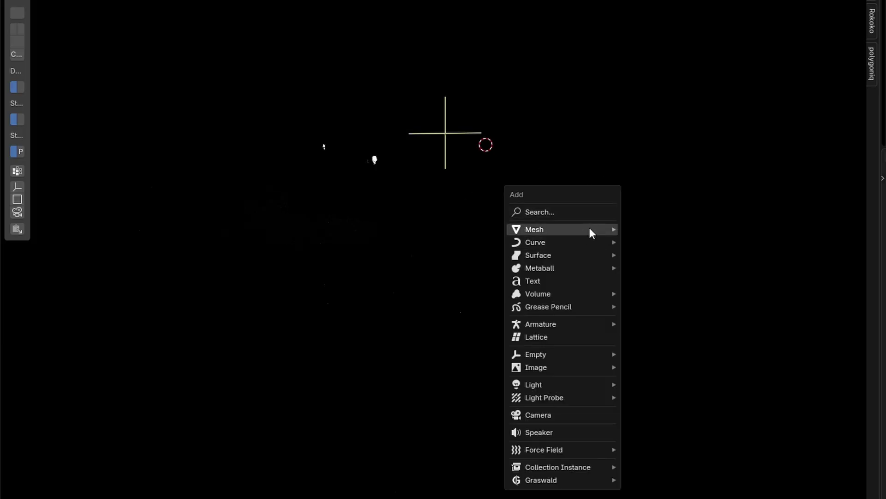
{"action": "mouse_move", "coordinate": [572, 383]}
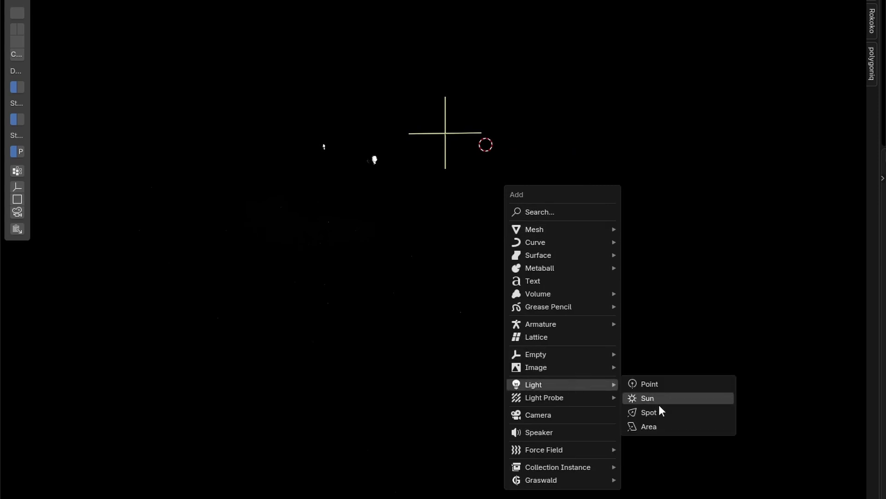
{"action": "left_click", "coordinate": [655, 426]}
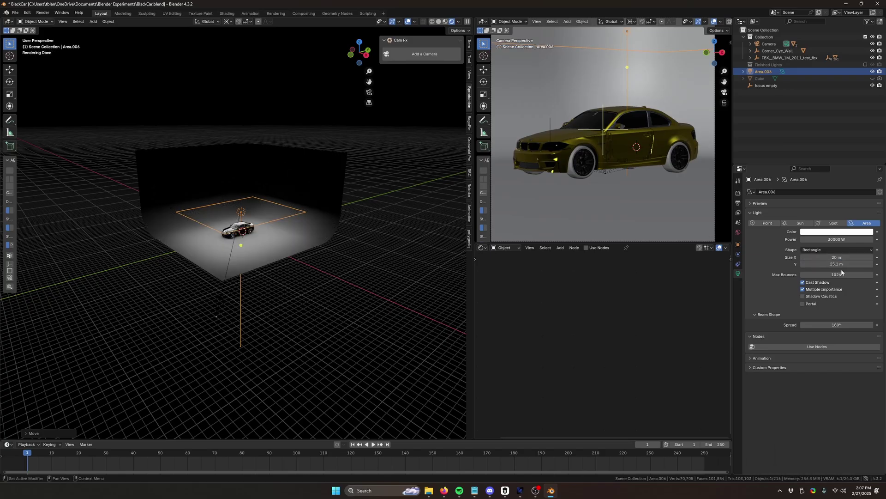
{"action": "key", "text": "Tab"}
{"action": "key", "text": "Return"}
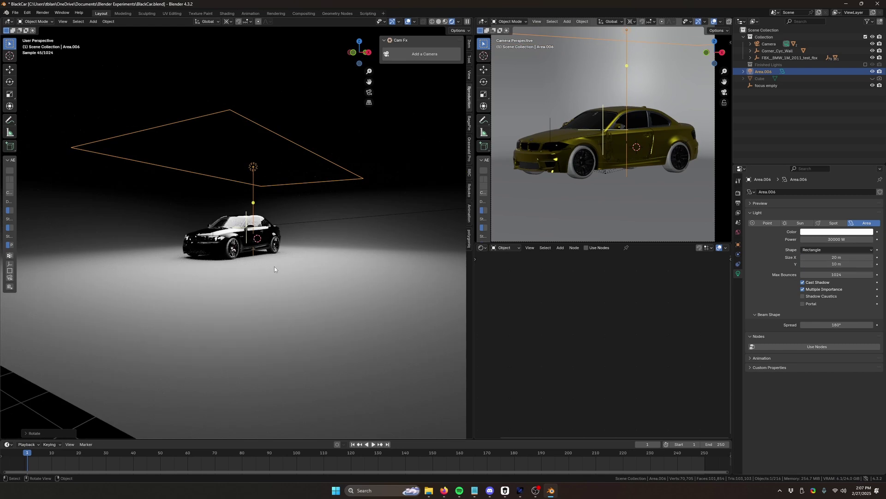
{"action": "key", "text": "KP_0"}
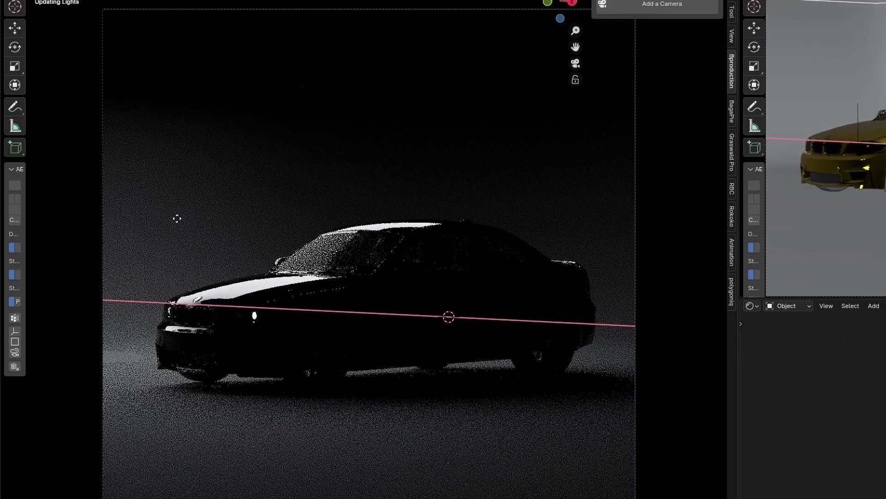
{"action": "left_click", "coordinate": [301, 221]}
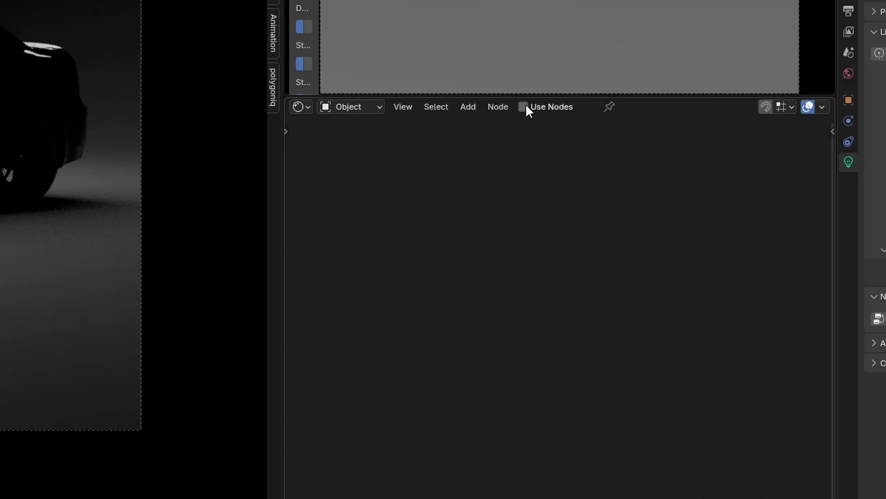
Enable nodes on the area light and copy the SoftBox SoftEdge texture path from Area Light Maps HDRIs in Greyscalegorilla Studio
{"action": "left_click", "coordinate": [524, 106]}
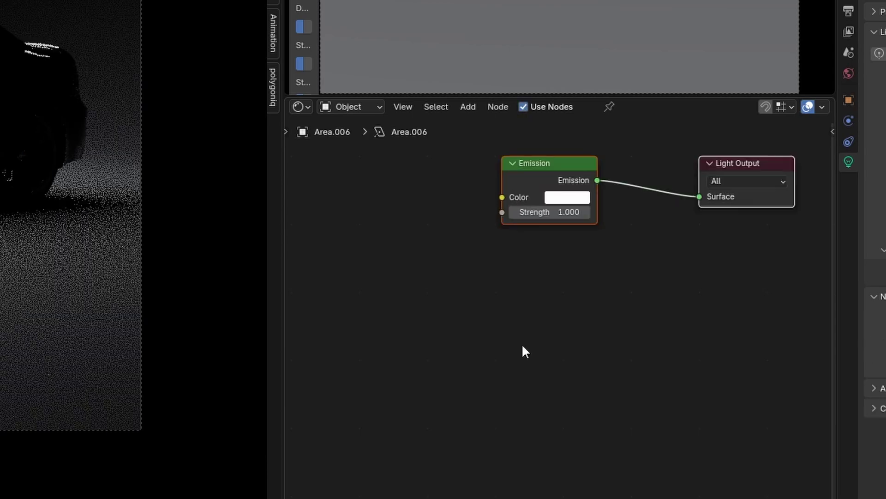
{"action": "middle_click_drag", "start_coordinate": [521, 346], "coordinate": [529, 385]}
{"action": "left_click", "coordinate": [506, 490]}
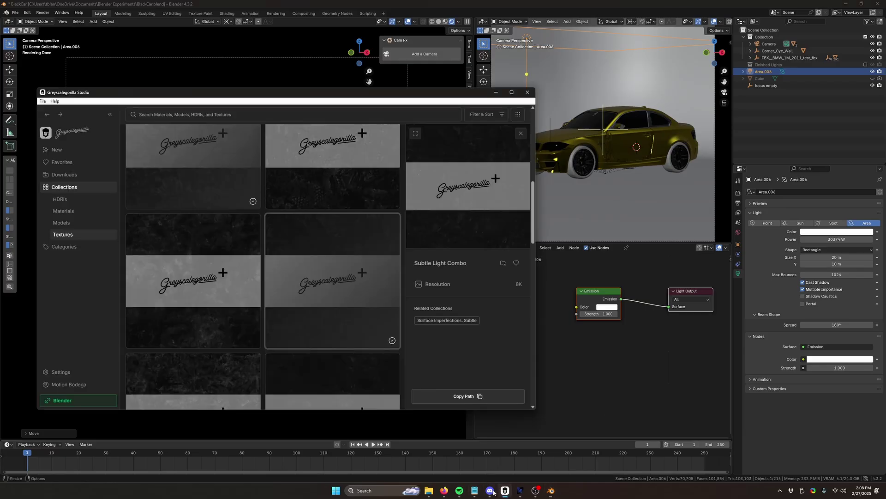
{"action": "left_click", "coordinate": [63, 234]}
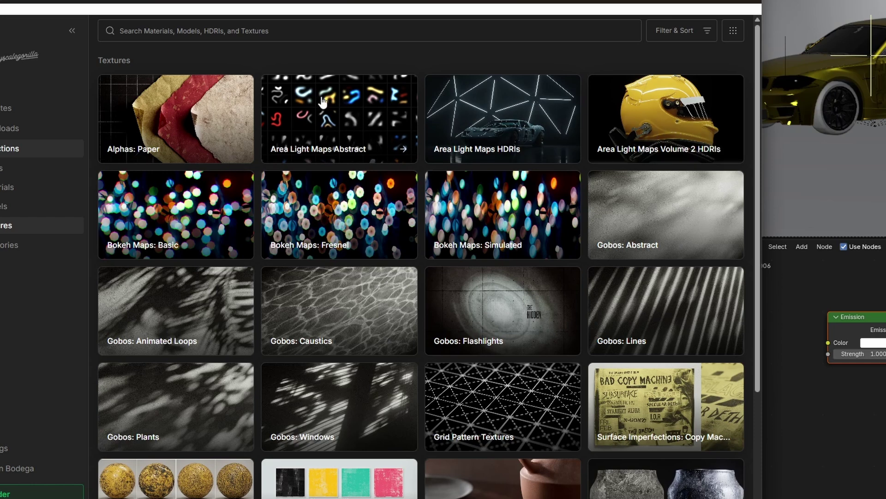
{"action": "left_click", "coordinate": [343, 114]}
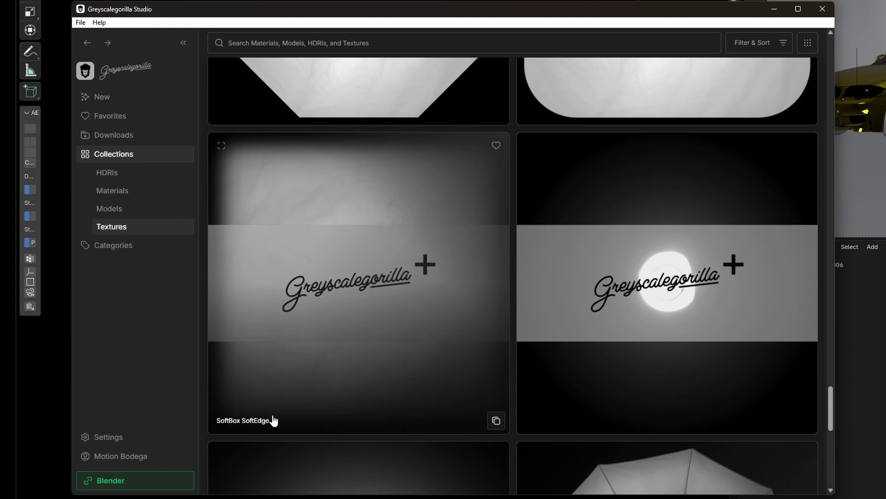
{"action": "left_click", "coordinate": [365, 370]}
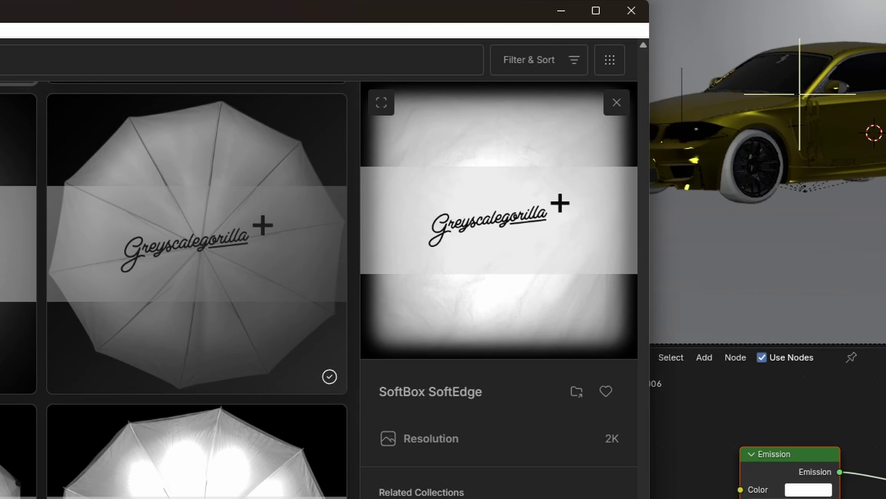
{"action": "left_click", "coordinate": [460, 394]}
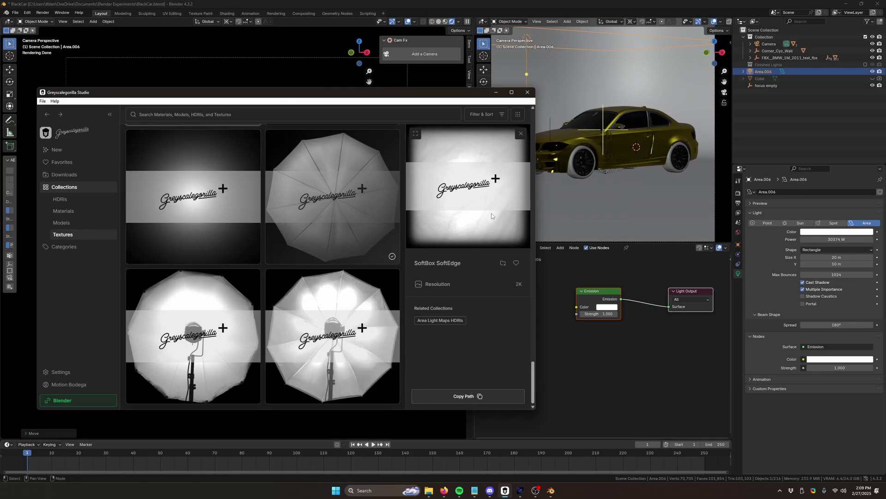
Switch back to Blender and add an Image Texture node to the area light's node tree
{"action": "left_click", "coordinate": [555, 352]}
{"action": "key", "text": "shift+a"}
{"action": "left_click", "coordinate": [556, 351]}
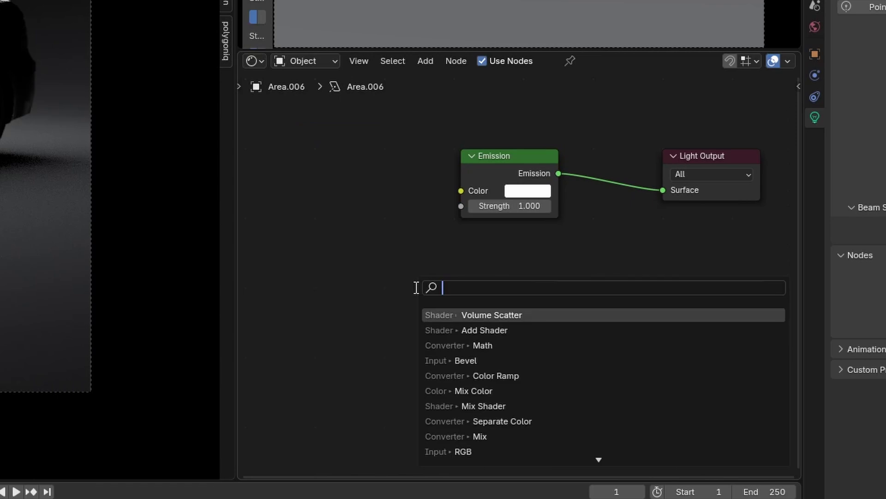
{"action": "type", "text": "image"}
{"action": "key", "text": "Return"}
{"action": "left_click", "coordinate": [320, 241]}
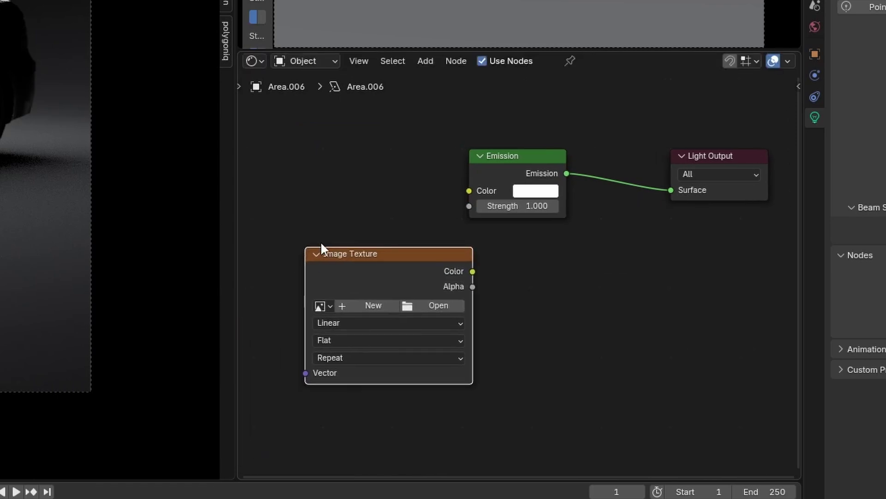
Load GSG_HC010_A025_SoftBoxSoftEdge.exr from the copied folder path into the Image Texture node
{"action": "left_click", "coordinate": [445, 304]}
{"action": "left_click", "coordinate": [405, 83]}
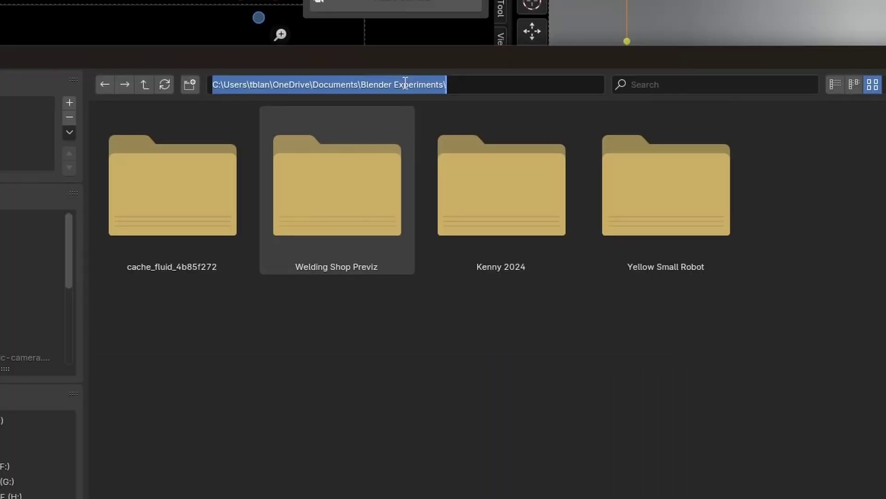
{"action": "key", "text": "ctrl+v"}
{"action": "key", "text": "Return"}
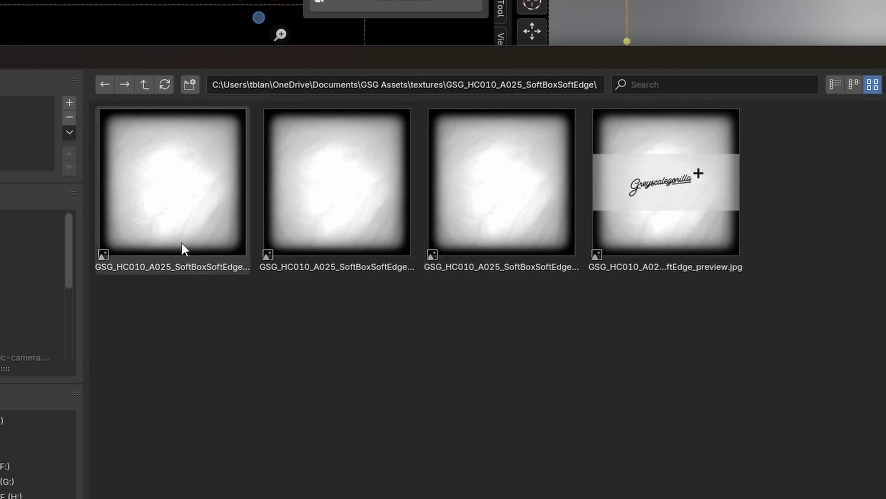
{"action": "left_click", "coordinate": [842, 86]}
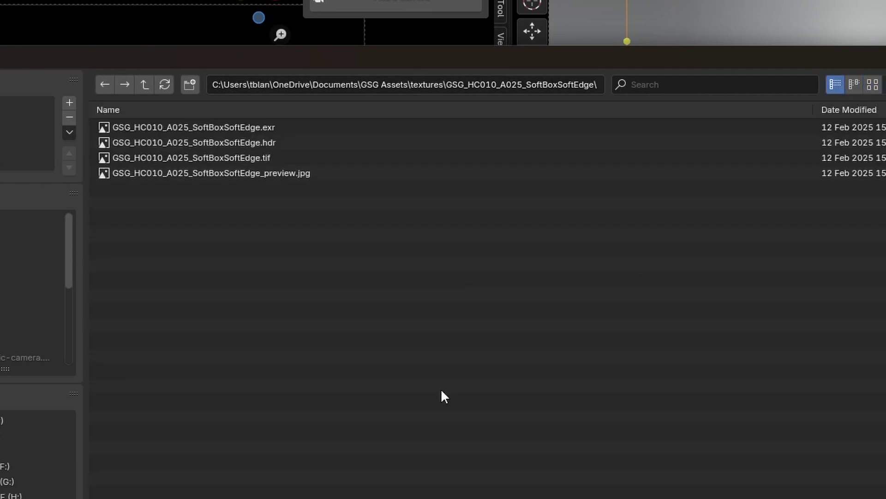
{"action": "double_click", "coordinate": [174, 130]}
Connect the softbox image's Color to the Emission node's Color, cutting and restoring the link to compare the lighting
{"action": "left_click_drag", "start_coordinate": [561, 287], "coordinate": [481, 198]}
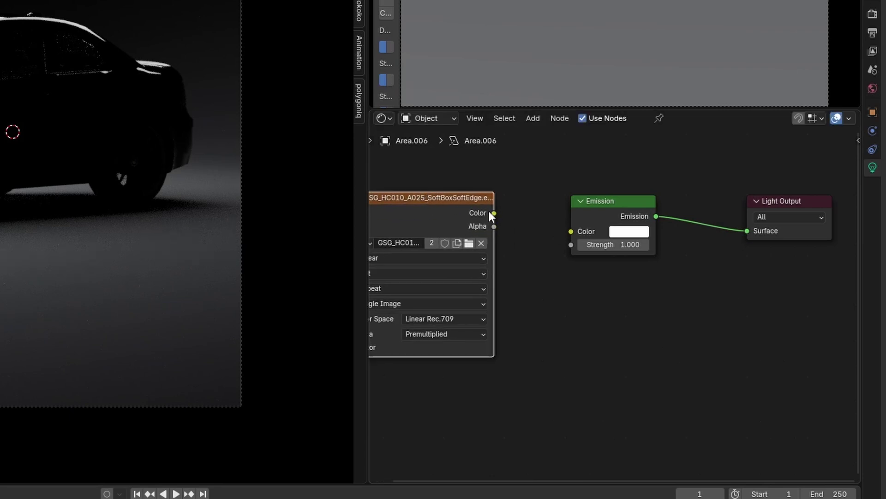
{"action": "left_click_drag", "start_coordinate": [556, 231], "coordinate": [558, 232]}
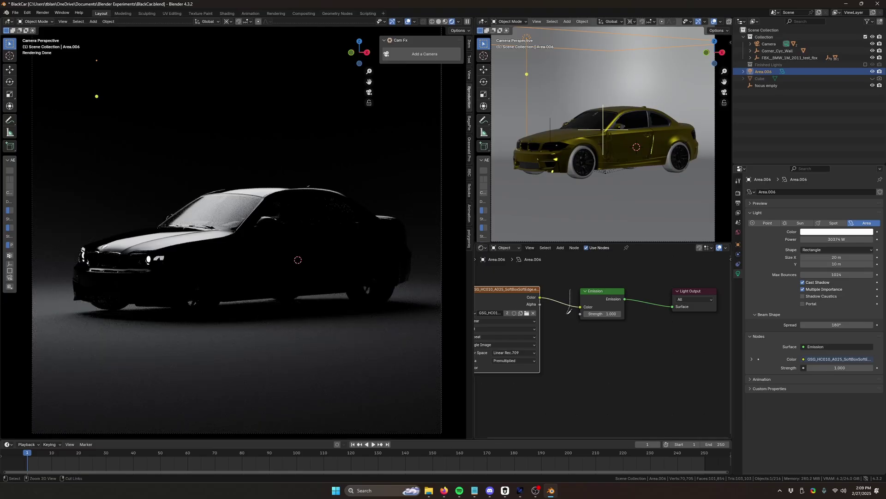
{"action": "right_click_drag", "start_coordinate": [569, 312], "coordinate": [566, 314], "text": "ctrl"}
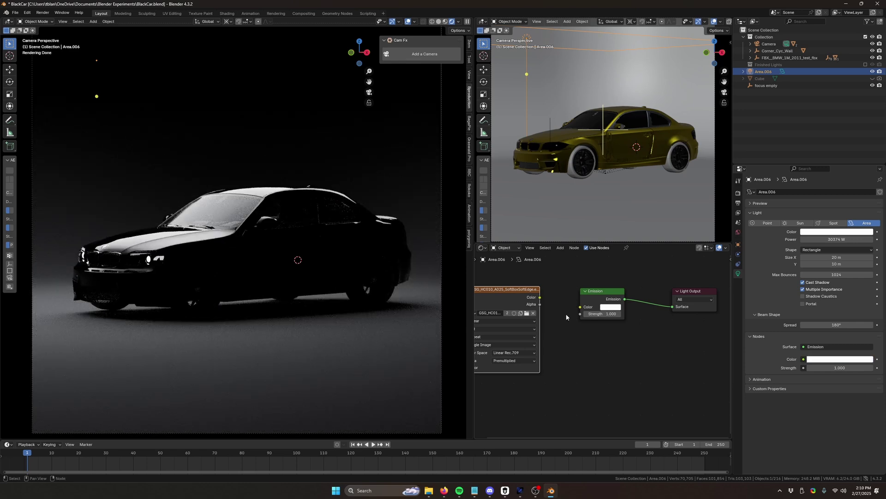
{"action": "left_click_drag", "start_coordinate": [542, 296], "coordinate": [580, 307]}
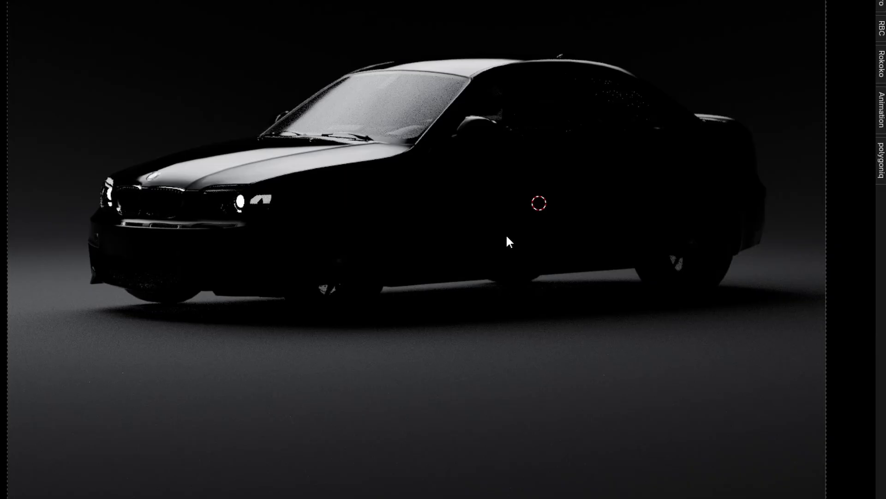
Add a second area light at the 3D cursor beside the car
{"action": "key", "text": "shift+a"}
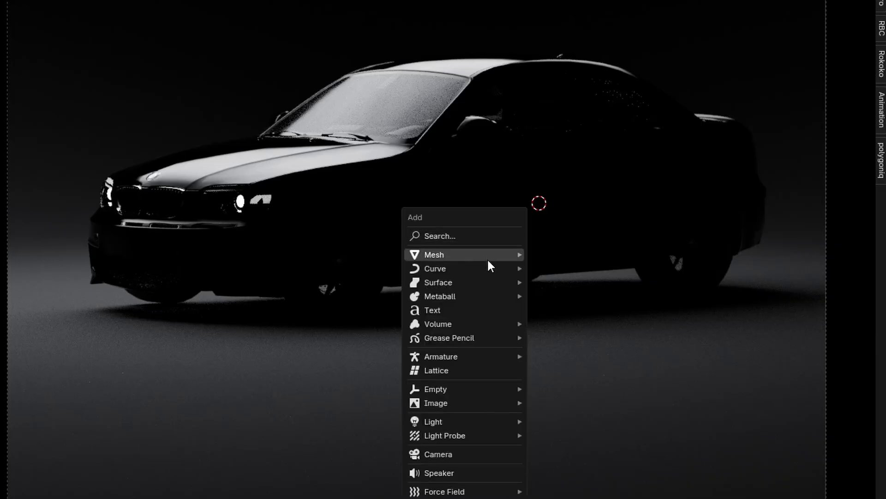
{"action": "mouse_move", "coordinate": [449, 397]}
{"action": "mouse_move", "coordinate": [448, 421]}
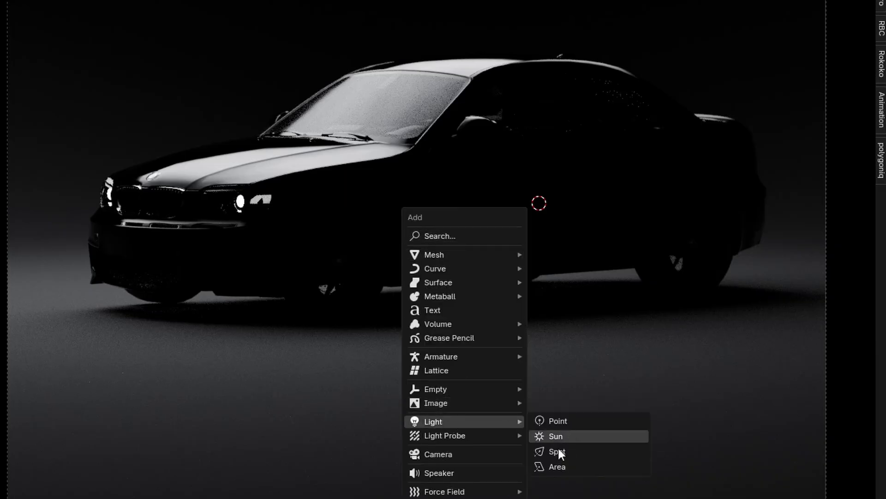
{"action": "left_click", "coordinate": [559, 466]}
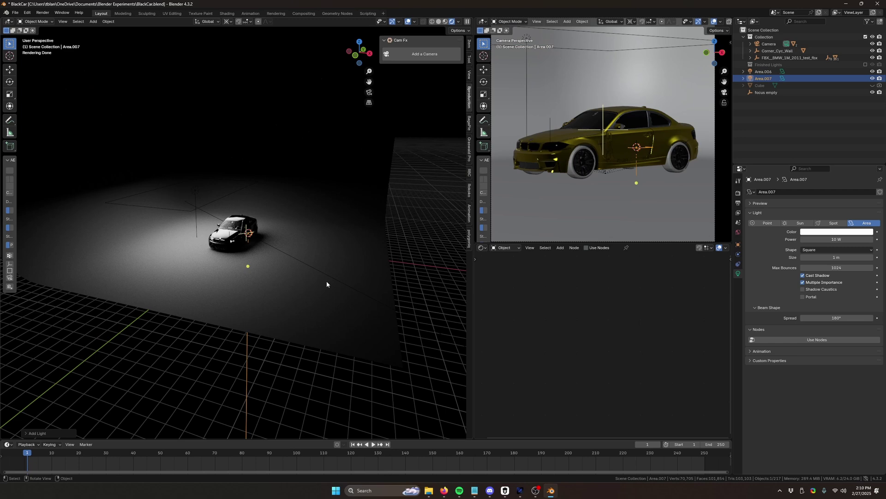
{"action": "scroll", "coordinate": [319, 283], "scroll_direction": "up", "scroll_amount": 3}
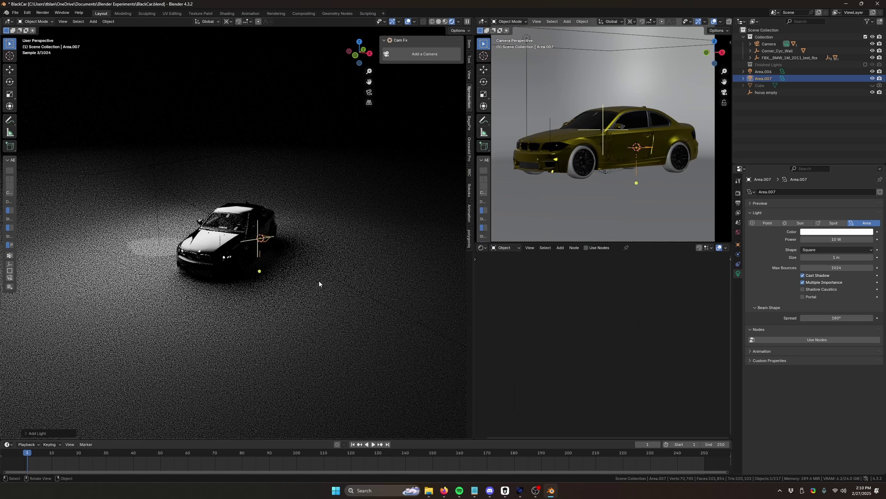
{"action": "scroll", "coordinate": [318, 282], "scroll_direction": "up", "scroll_amount": 3}
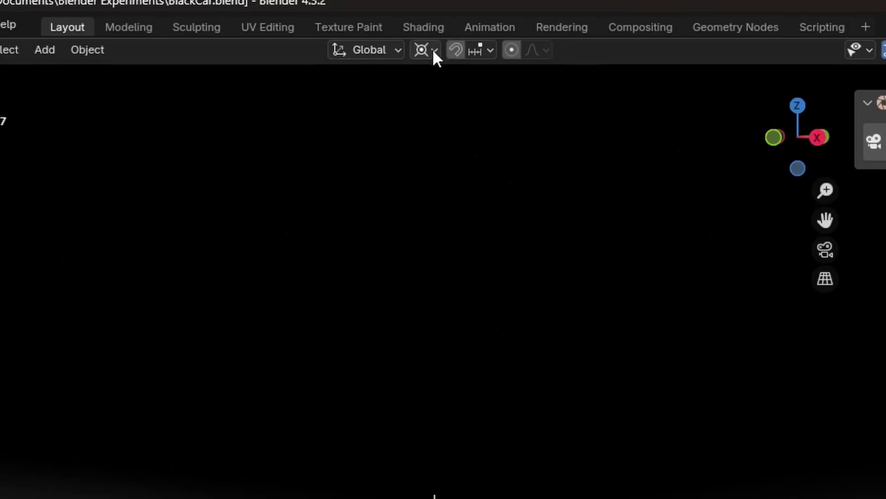
Set the transform pivot point to 3D Cursor and rotate the new area light around the car about the Z axis
{"action": "left_click", "coordinate": [231, 22]}
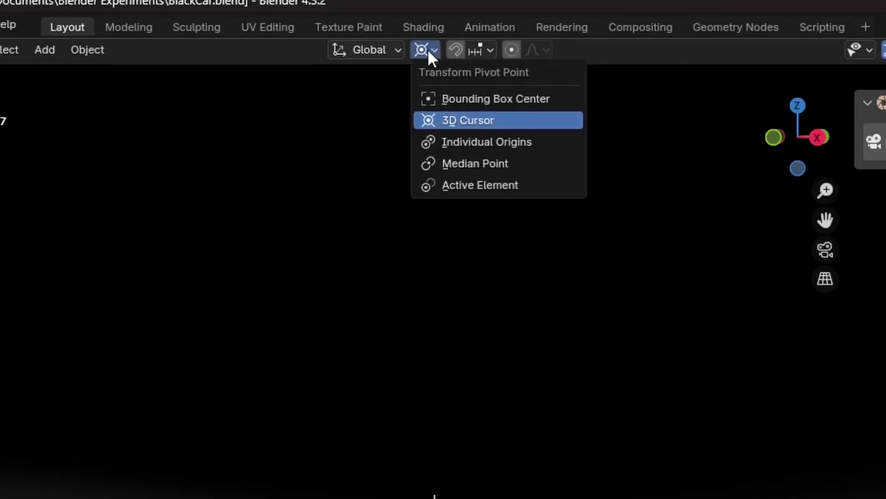
{"action": "left_click", "coordinate": [455, 120]}
{"action": "key", "text": "r"}
{"action": "key", "text": "z"}
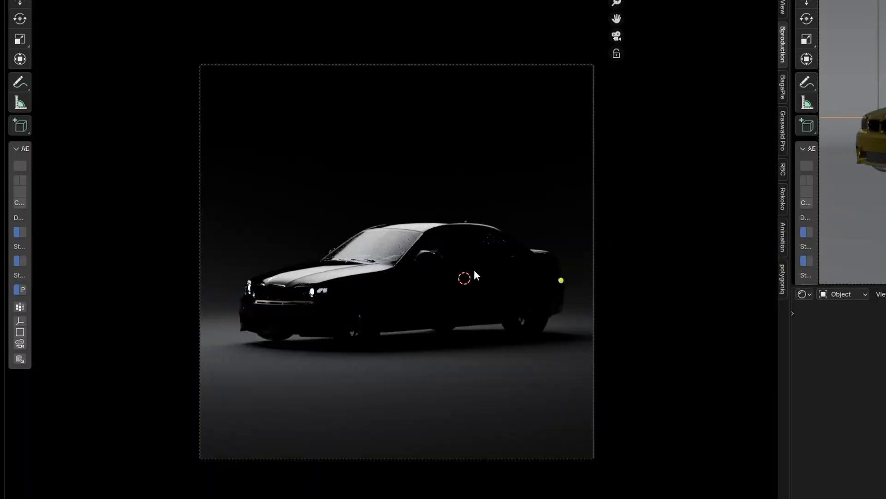
Set the second area light's power to 20000 W
{"action": "left_click", "coordinate": [822, 238]}
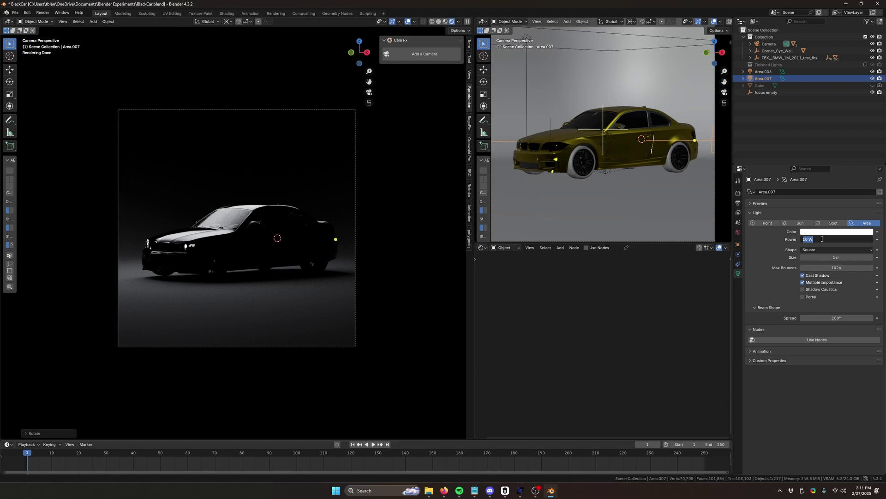
{"action": "type", "text": "900000"}
{"action": "key", "text": "Return"}
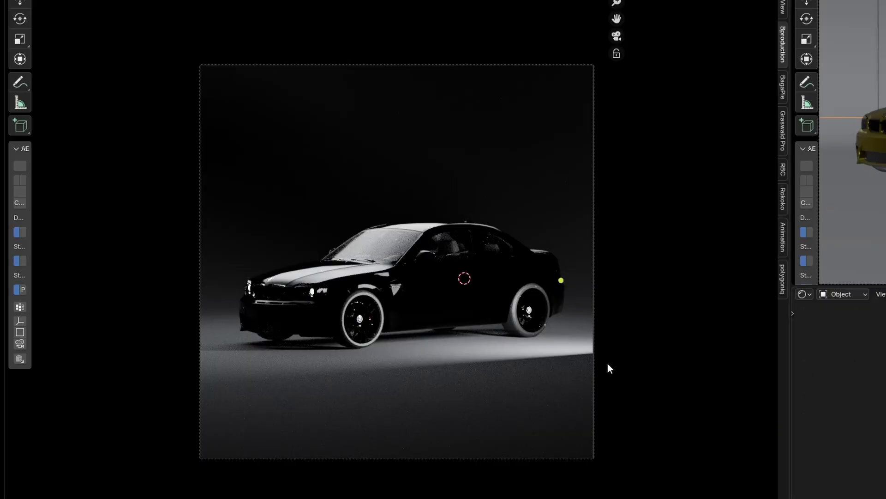
Move the second area light along Z and rotate it about Z so it reflects in the car's side
{"action": "key", "text": "g"}
{"action": "key", "text": "z"}
{"action": "left_click", "coordinate": [603, 366]}
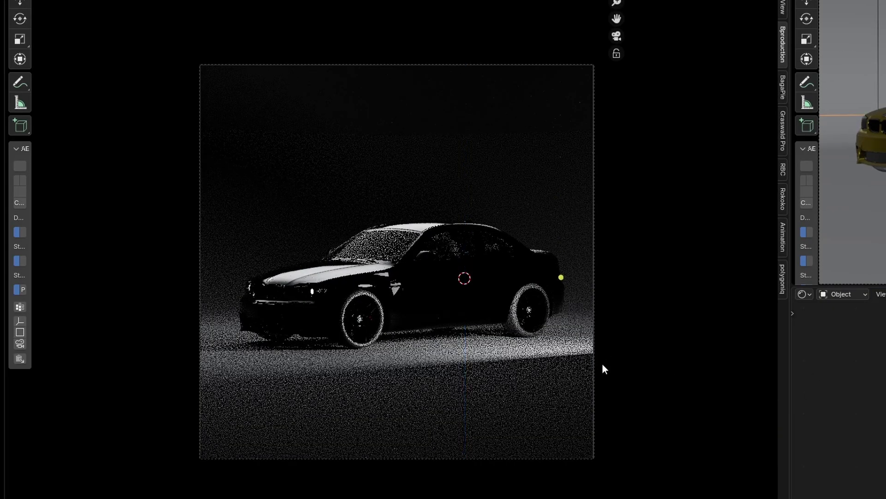
{"action": "key", "text": "r"}
{"action": "key", "text": "z"}
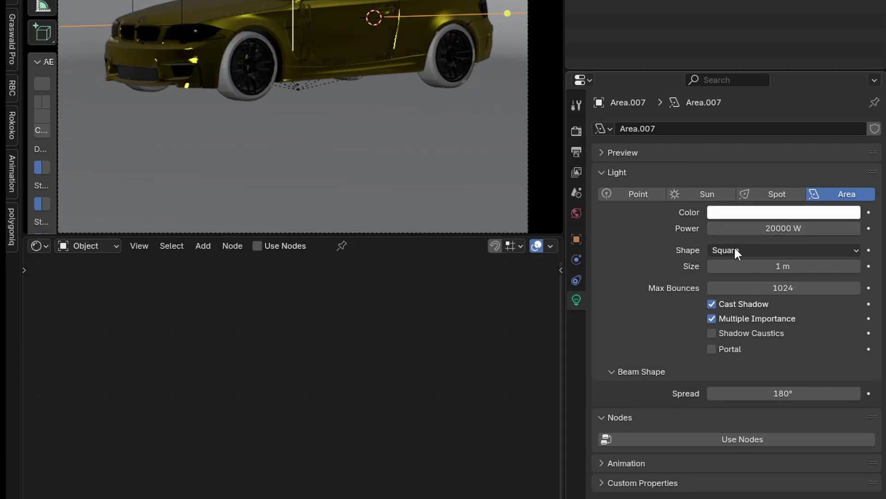
Change the second area light's shape to Rectangle and set its Size X to 9.14 m
{"action": "left_click", "coordinate": [735, 251]}
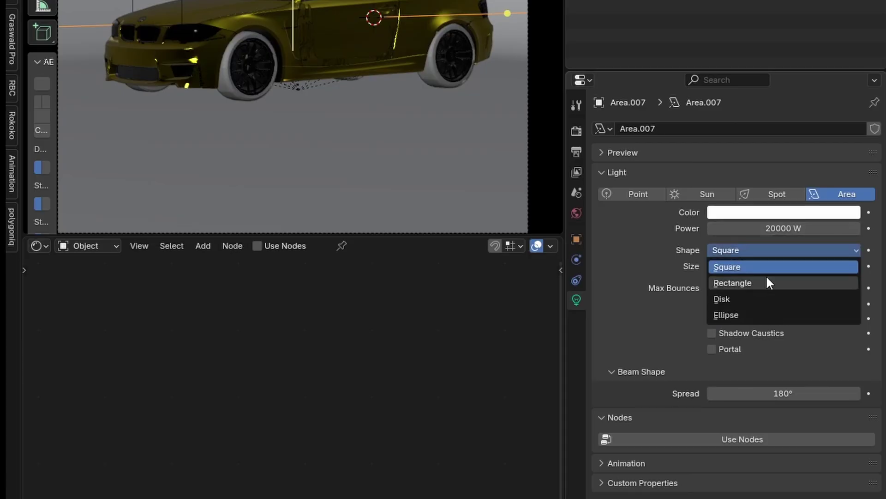
{"action": "left_click", "coordinate": [766, 280]}
{"action": "left_click_drag", "start_coordinate": [735, 259], "coordinate": [735, 259]}
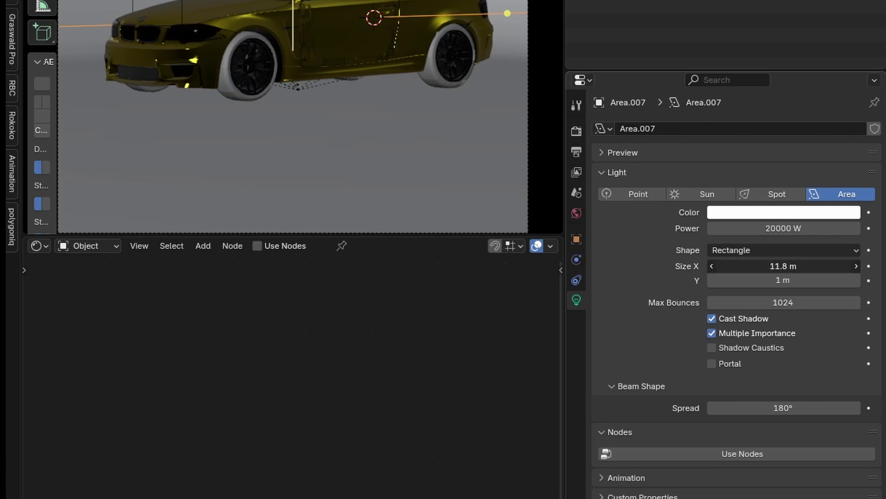
{"action": "left_click_drag", "start_coordinate": [783, 266], "coordinate": [757, 266]}
Raise the rectangular area light along the Z axis to shift its reflection on the car's side
{"action": "key", "text": "g"}
{"action": "key", "text": "z"}
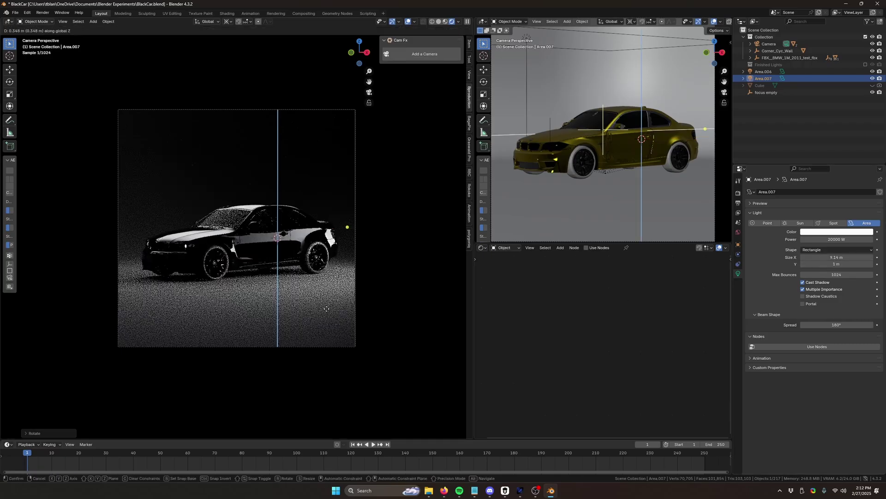
{"action": "left_click", "coordinate": [271, 278]}
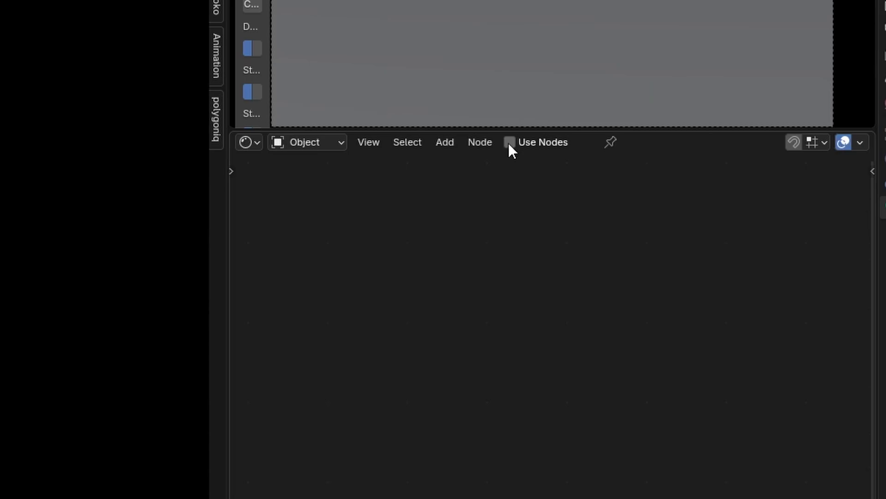
Enable nodes on the rectangular area light and browse the Area Light Maps HDRIs and Area Light Maps Abstract collections in Greyscalegorilla Studio
{"action": "left_click", "coordinate": [510, 143]}
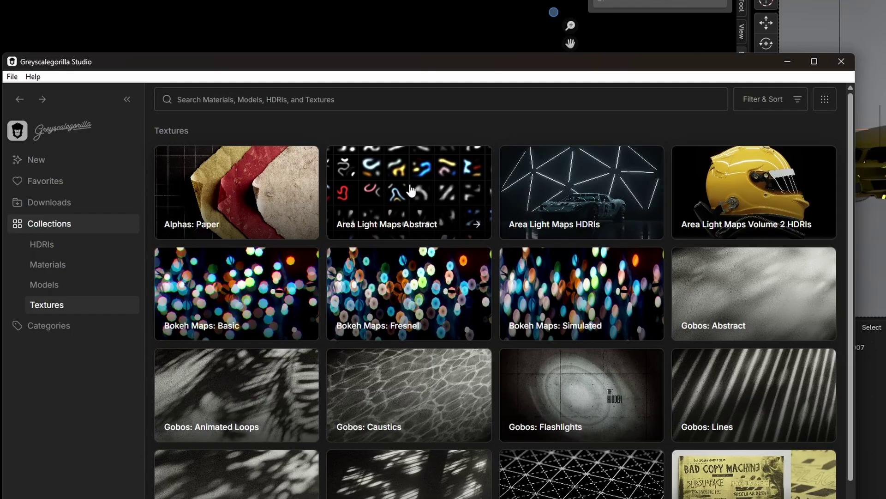
{"action": "left_click", "coordinate": [410, 193]}
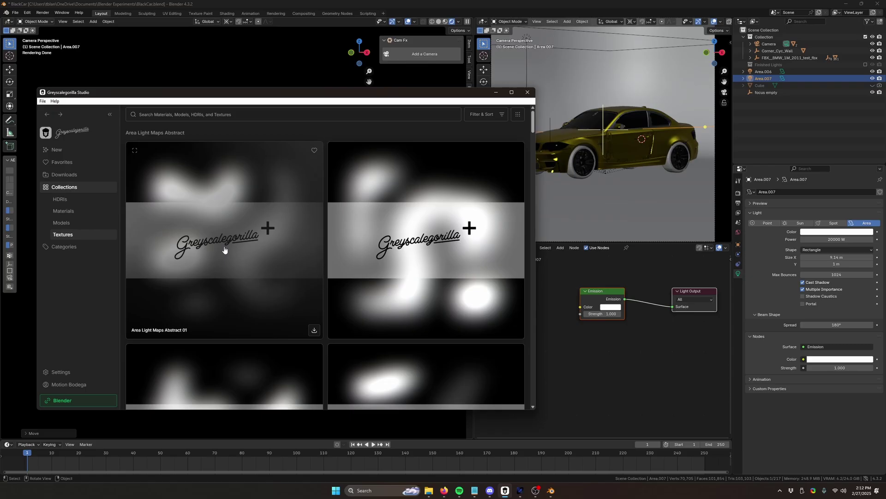
{"action": "left_click", "coordinate": [45, 118]}
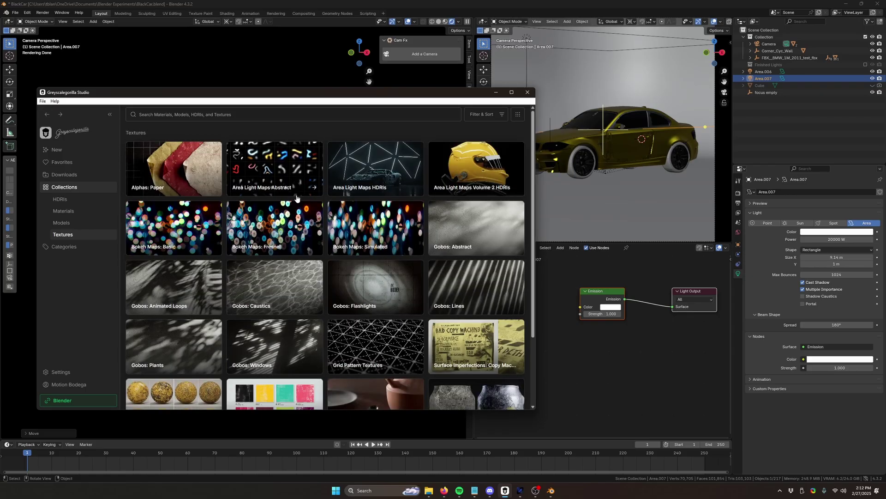
{"action": "left_click", "coordinate": [373, 178]}
{"action": "scroll", "coordinate": [396, 346], "scroll_direction": "down", "scroll_amount": 6}
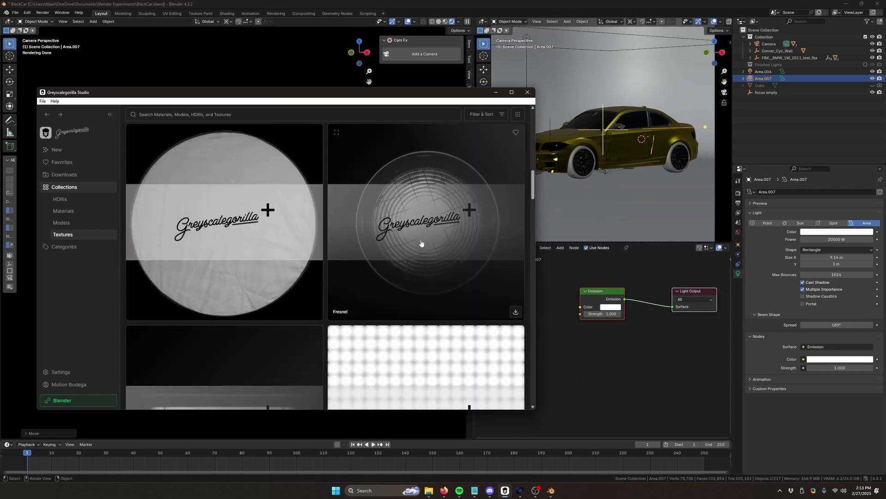
{"action": "left_click", "coordinate": [46, 114]}
{"action": "left_click", "coordinate": [408, 309]}
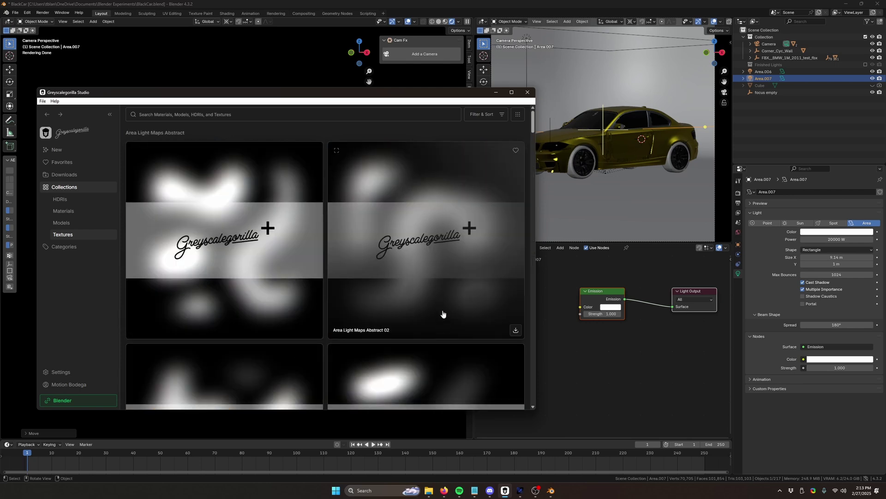
Download Area Light Maps Abstract 02 and feed a light map texture into the area light's Emission color
{"action": "scroll", "coordinate": [435, 310], "scroll_direction": "down", "scroll_amount": 4}
{"action": "scroll", "coordinate": [438, 313], "scroll_direction": "up", "scroll_amount": 2}
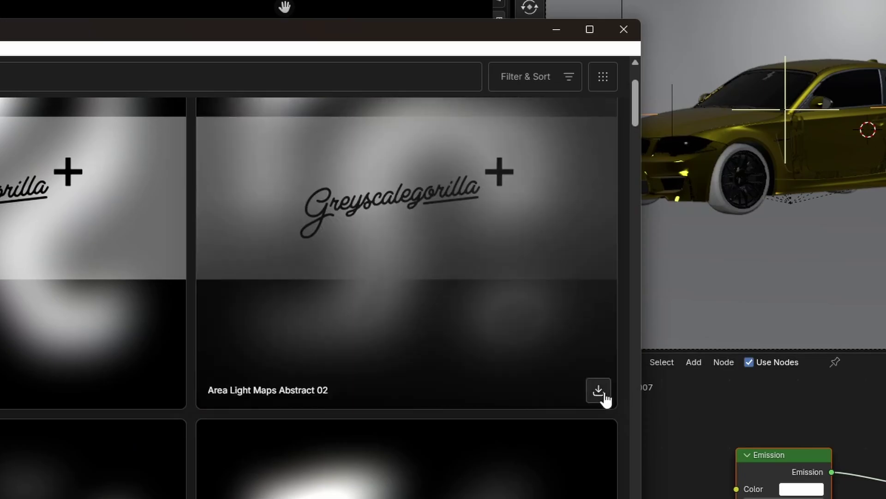
{"action": "left_click", "coordinate": [599, 390]}
{"action": "scroll", "coordinate": [365, 475], "scroll_direction": "up", "scroll_amount": 2}
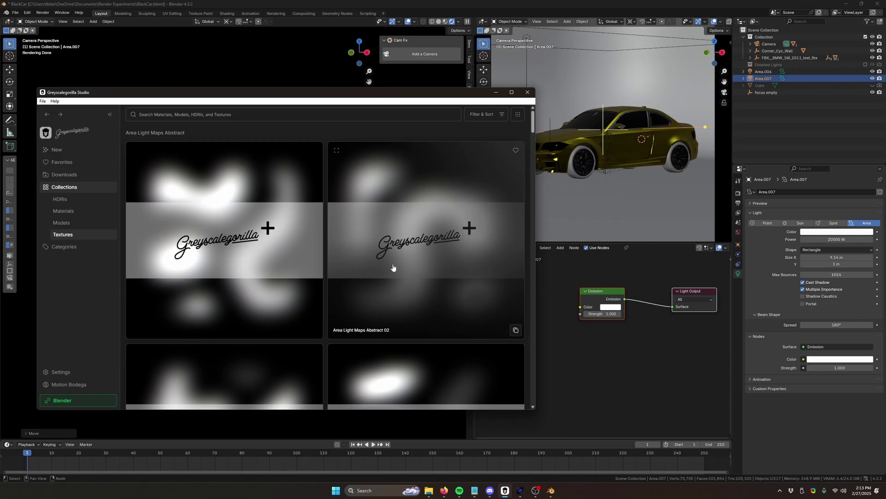
{"action": "left_click_drag", "start_coordinate": [600, 352], "coordinate": [572, 305]}
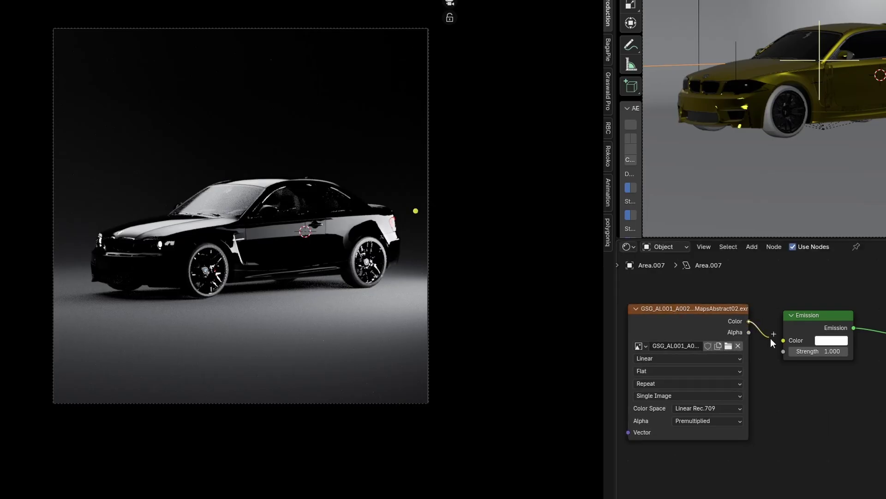
{"action": "left_click_drag", "start_coordinate": [770, 338], "coordinate": [784, 340]}
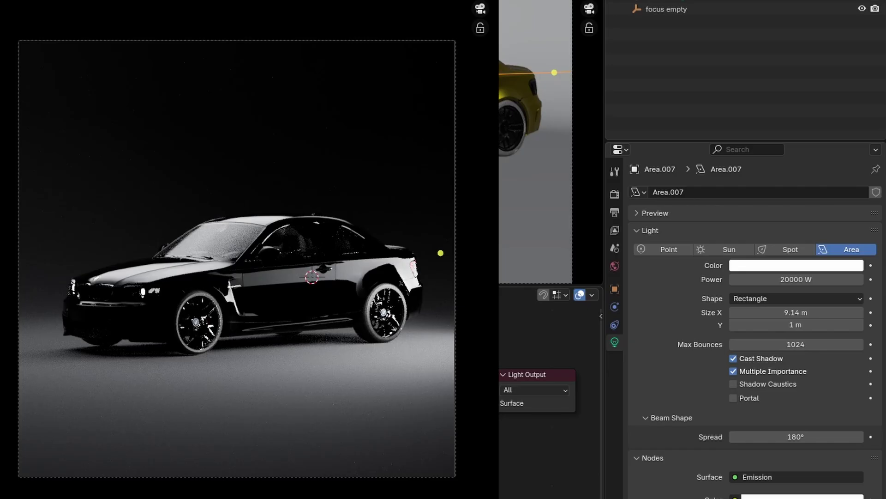
{"action": "key", "text": "ctrl+z"}
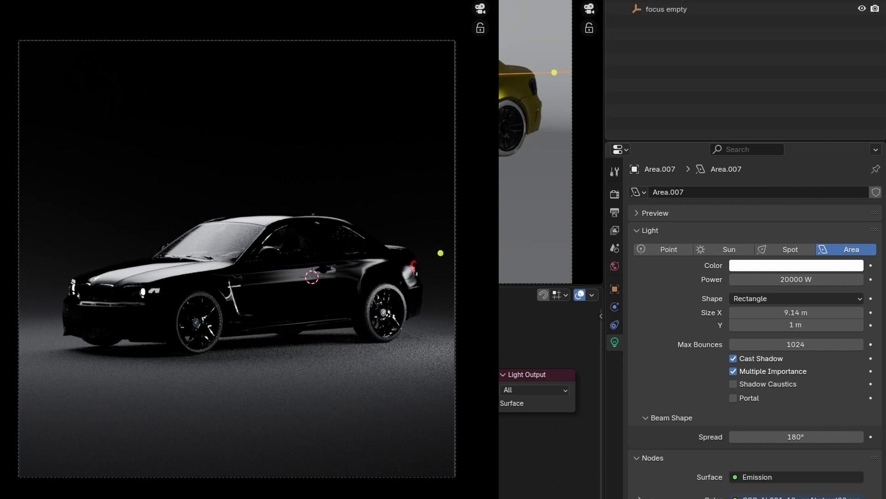
Adjust the textured area light's Y size and move the light along the Z axis
{"action": "left_click_drag", "start_coordinate": [796, 324], "coordinate": [813, 312]}
{"action": "key", "text": "g"}
{"action": "key", "text": "z"}
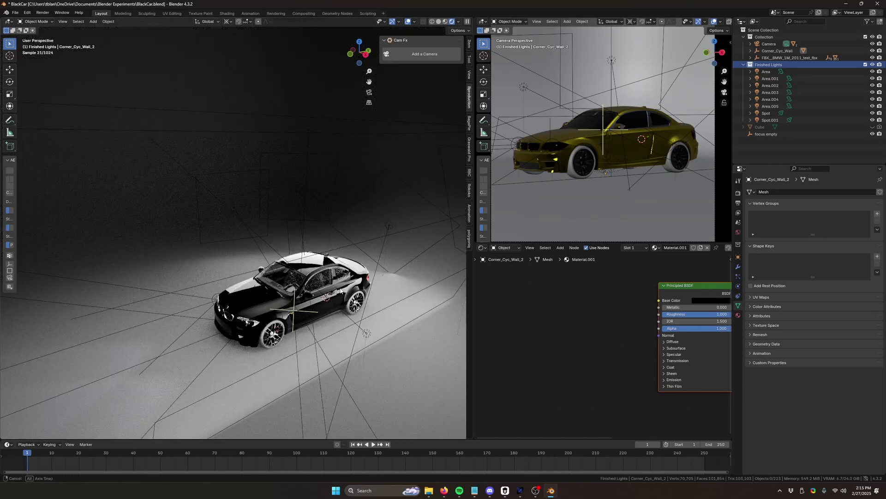
View the finished light setup around the car from outside the camera, return to the camera view, and select the first finished area light
{"action": "scroll", "coordinate": [334, 288], "scroll_direction": "down", "scroll_amount": 3}
{"action": "middle_click_drag", "start_coordinate": [335, 317], "coordinate": [338, 285]}
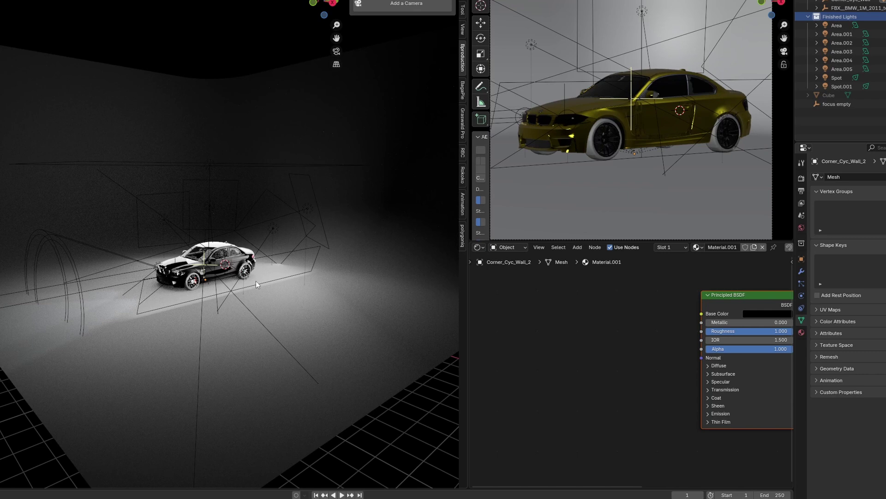
{"action": "key", "text": "KP_0"}
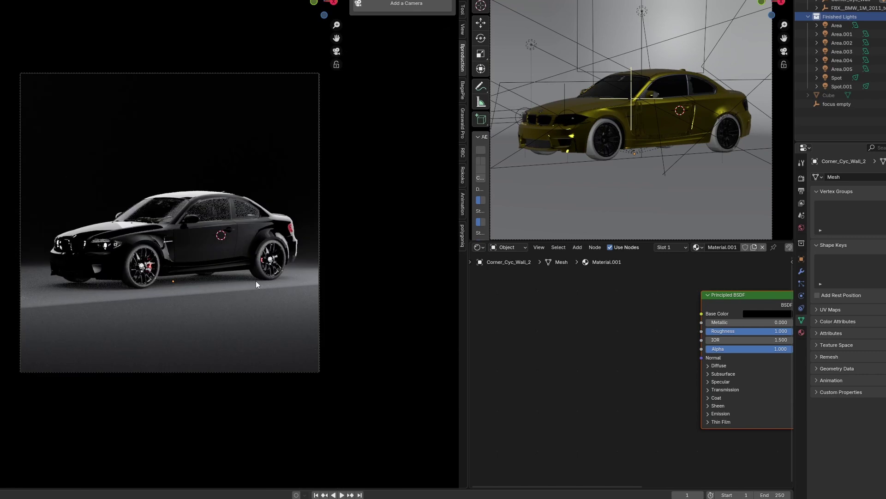
{"action": "left_click", "coordinate": [838, 26]}
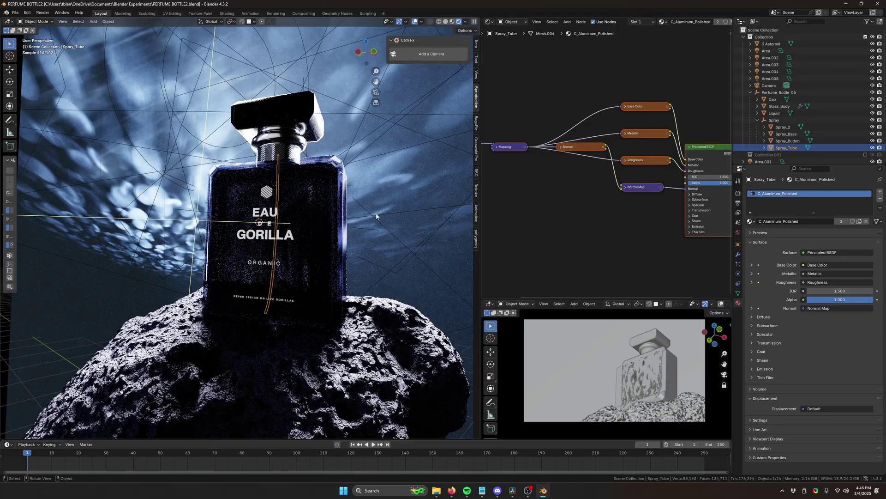
Examine the perfume bottle scene's background spot light and its Abstract 07 gobo in the texture library
{"action": "scroll", "coordinate": [356, 206], "scroll_direction": "down", "scroll_amount": 2}
{"action": "scroll", "coordinate": [355, 206], "scroll_direction": "up", "scroll_amount": 4}
{"action": "scroll", "coordinate": [348, 214], "scroll_direction": "down", "scroll_amount": 2}
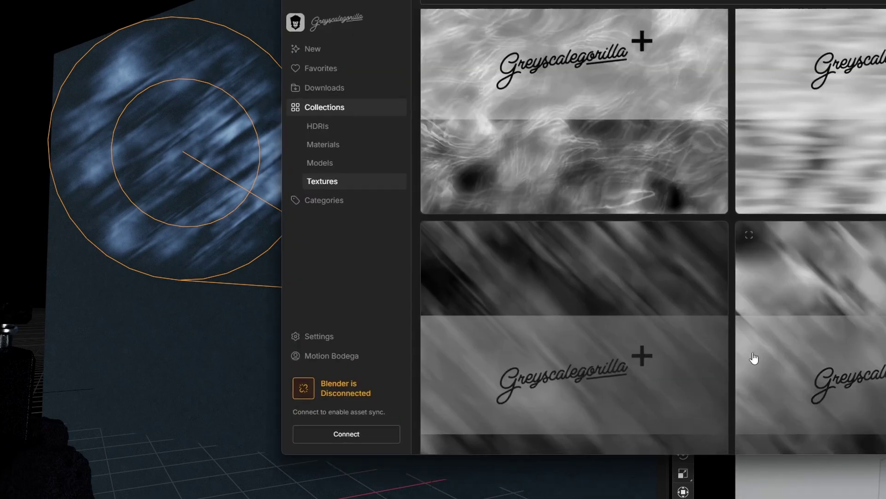
{"action": "scroll", "coordinate": [484, 353], "scroll_direction": "down", "scroll_amount": 3}
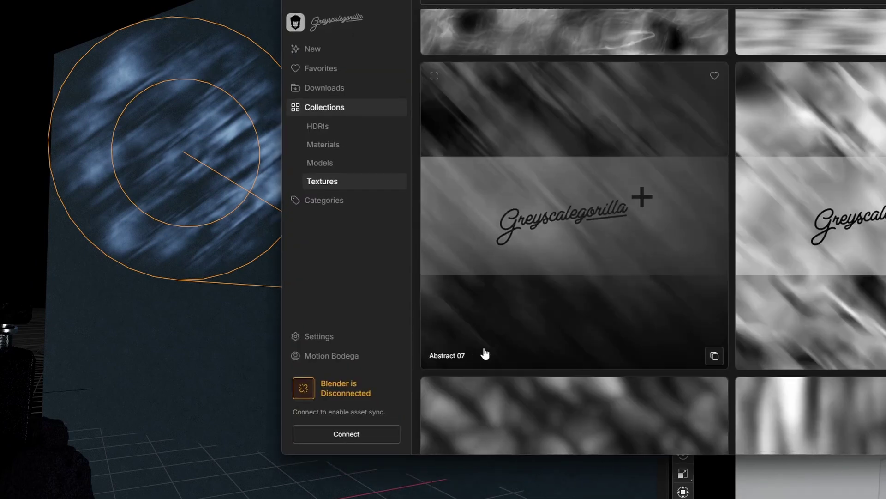
{"action": "left_click", "coordinate": [323, 181]}
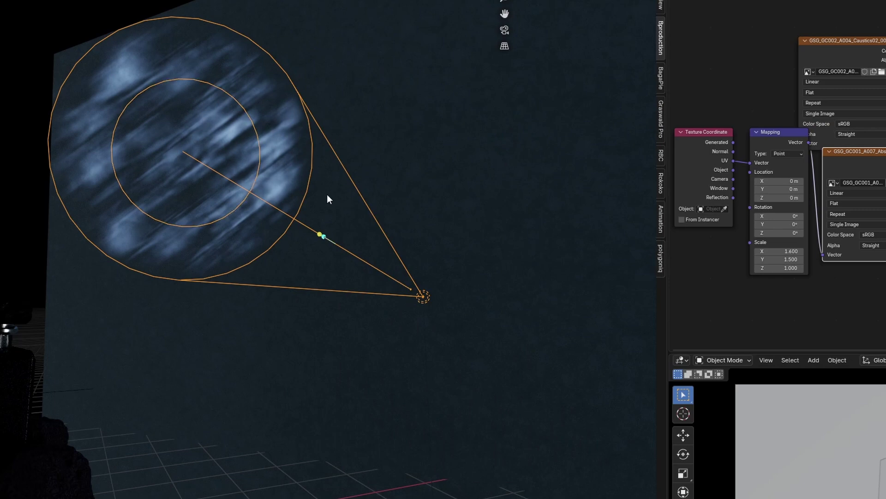
Select the lower light projecting onto the background wall and examine its Mapping node and Caustics 03 gobo texture
{"action": "left_click", "coordinate": [87, 362]}
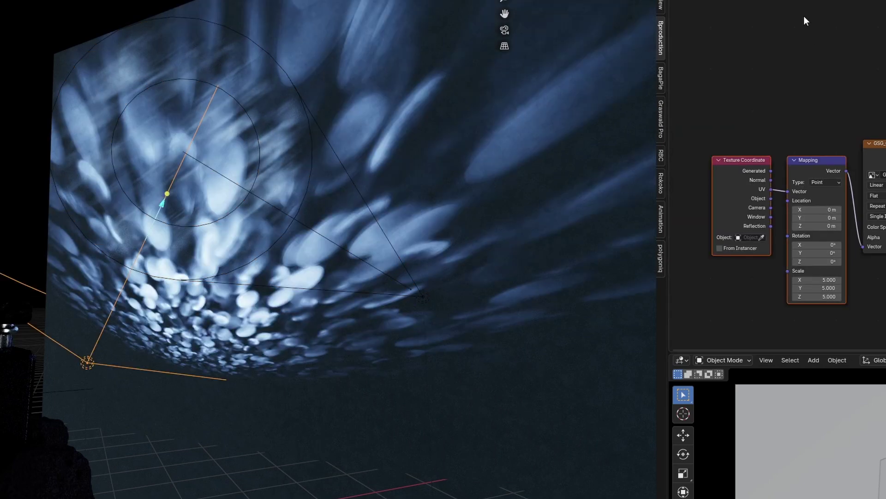
{"action": "scroll", "coordinate": [865, 140], "scroll_direction": "up", "scroll_amount": 2}
{"action": "middle_click_drag", "start_coordinate": [876, 120], "coordinate": [796, 93]}
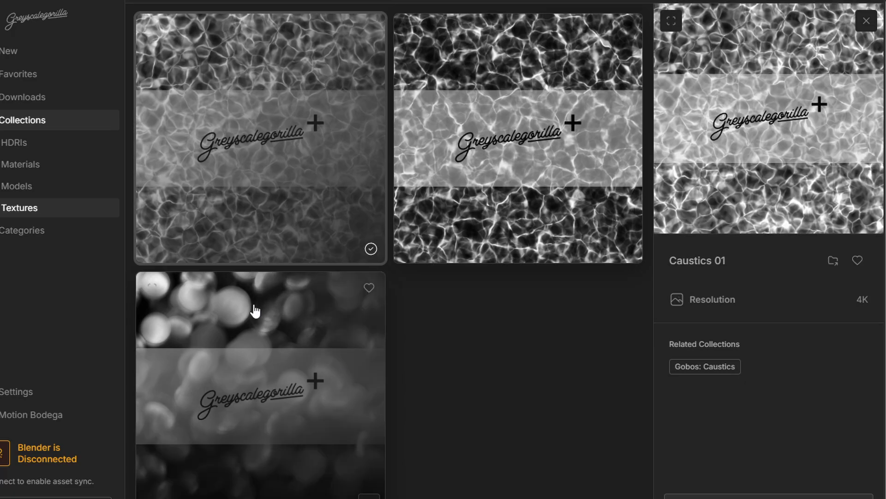
{"action": "left_click", "coordinate": [253, 306]}
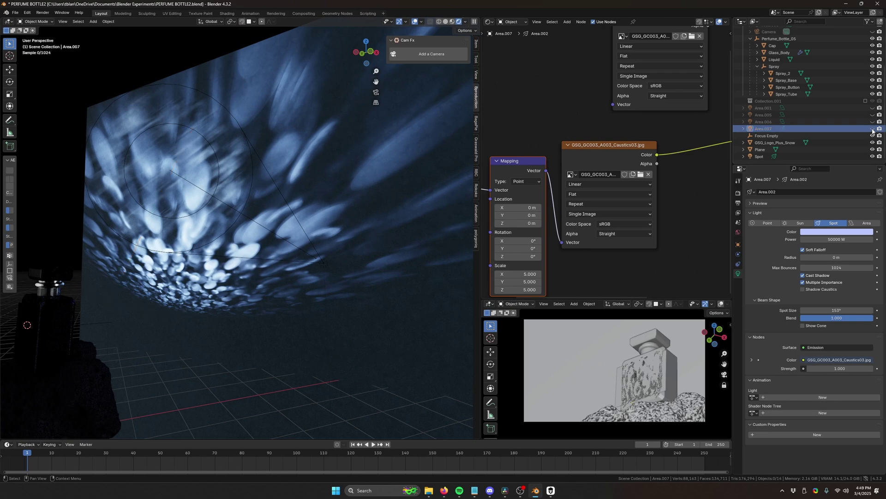
Toggle the bottle's area lights into view and examine the Abstract 10 and SingleQuasar light map textures on them
{"action": "left_click", "coordinate": [872, 129]}
{"action": "left_click", "coordinate": [873, 129]}
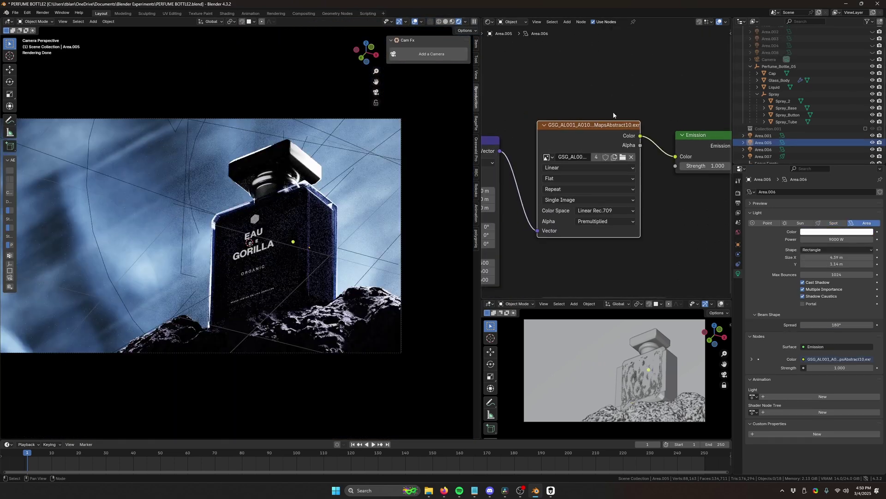
{"action": "left_click_drag", "start_coordinate": [613, 124], "coordinate": [617, 125]}
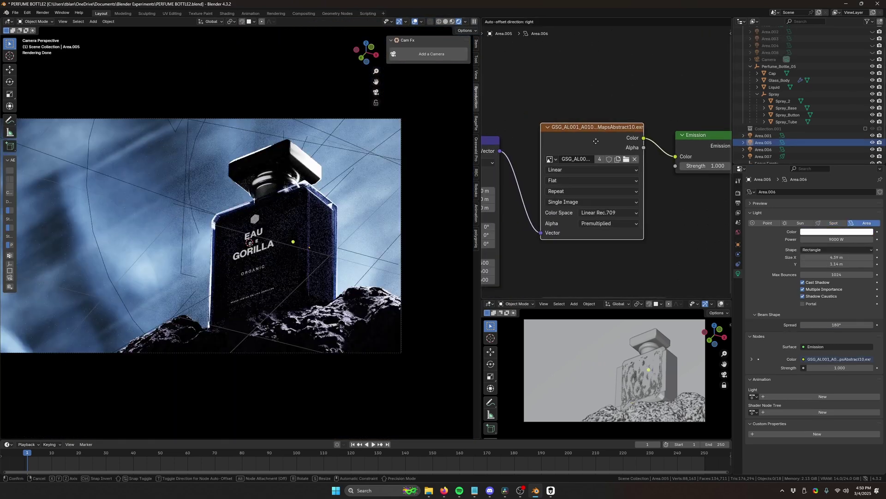
{"action": "left_click", "coordinate": [872, 136]}
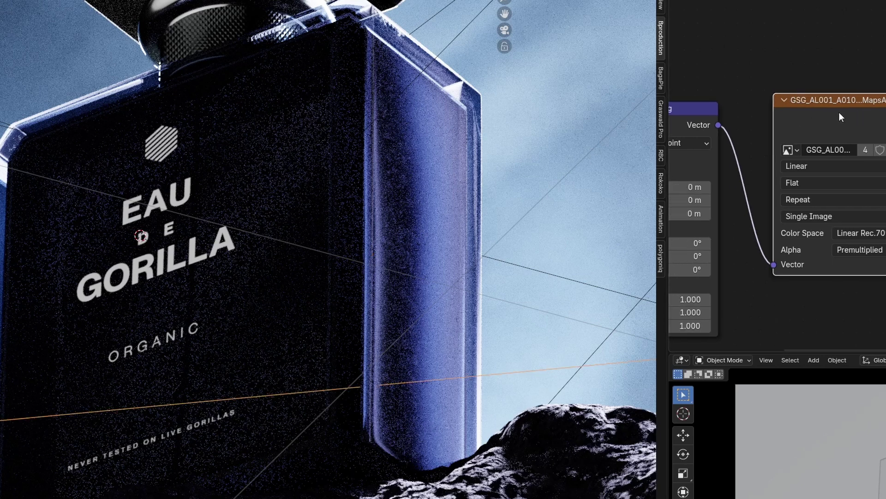
{"action": "left_click_drag", "start_coordinate": [840, 115], "coordinate": [826, 96]}
{"action": "key", "text": "h"}
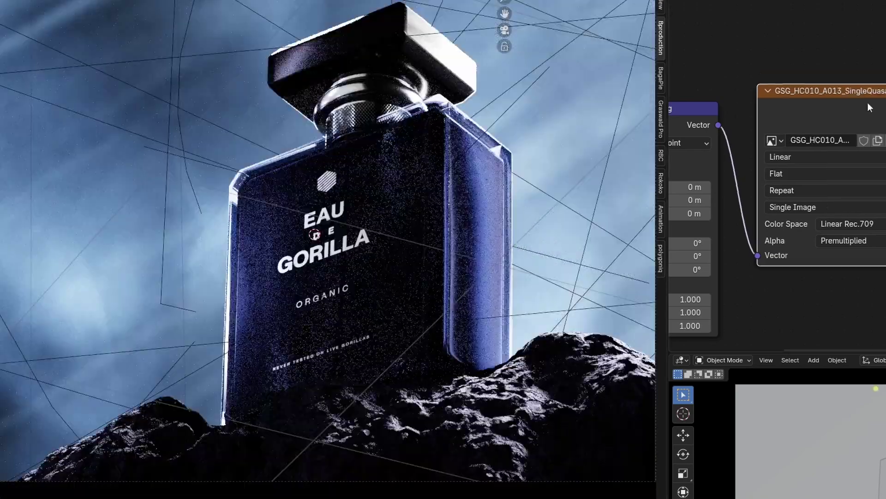
{"action": "left_click_drag", "start_coordinate": [874, 95], "coordinate": [881, 99]}
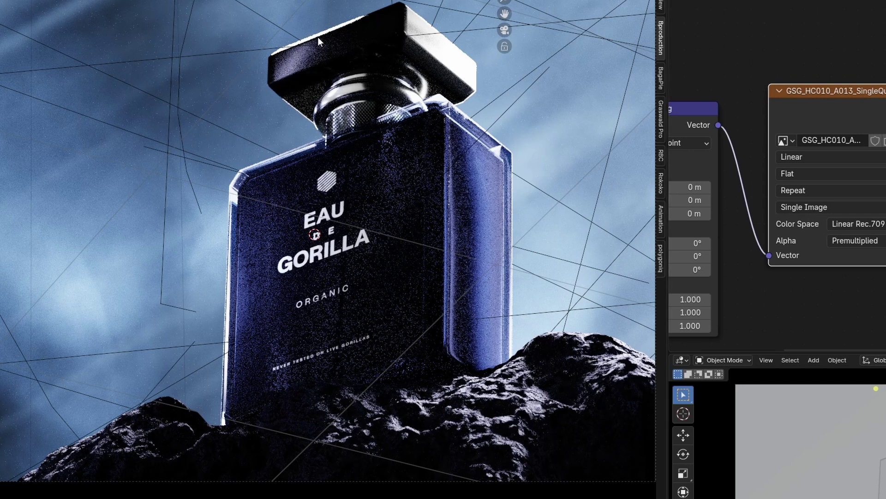
Select the bottle's glass body and examine the subtle finger-mark texture and Mapping node in its material
{"action": "left_click", "coordinate": [432, 183]}
{"action": "scroll", "coordinate": [762, 170], "scroll_direction": "down", "scroll_amount": 6}
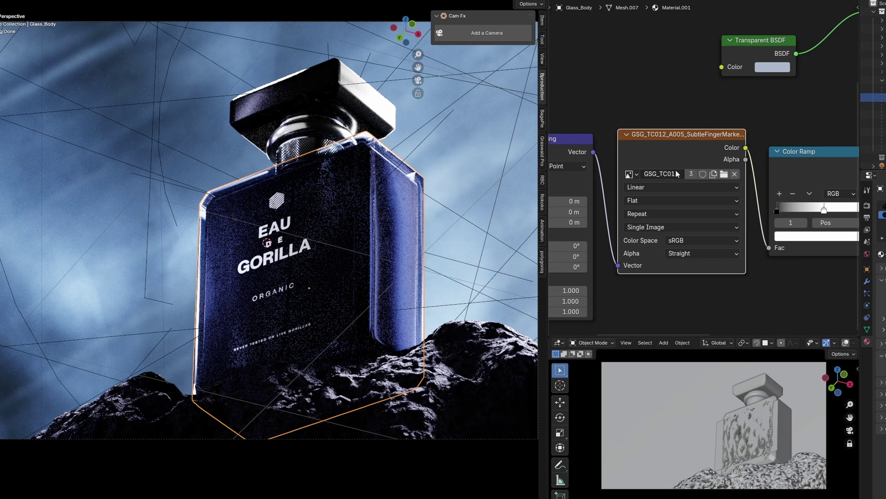
{"action": "scroll", "coordinate": [670, 160], "scroll_direction": "down", "scroll_amount": 2}
{"action": "scroll", "coordinate": [690, 155], "scroll_direction": "down", "scroll_amount": 3}
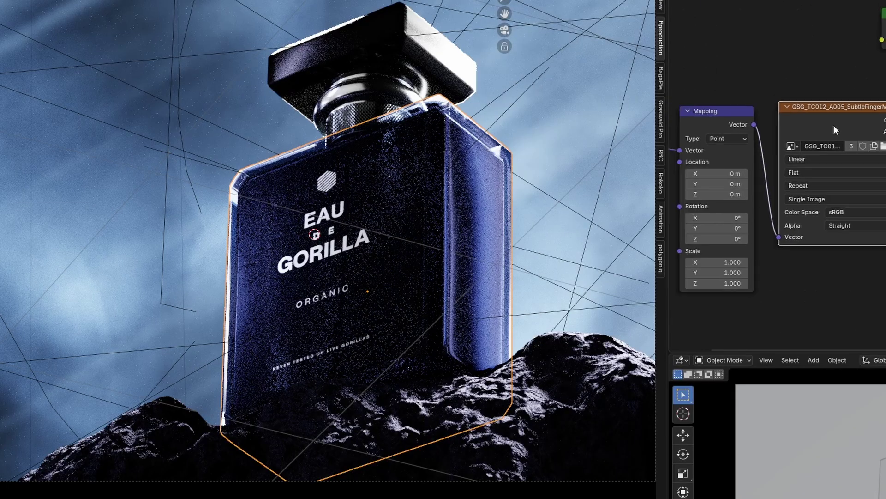
{"action": "middle_click_drag", "start_coordinate": [679, 157], "coordinate": [657, 164]}
Move the finger-mark texture node up and connect its Color output to the Fac of the glass material's Mix Shader
{"action": "scroll", "coordinate": [452, 153], "scroll_direction": "up", "scroll_amount": 2}
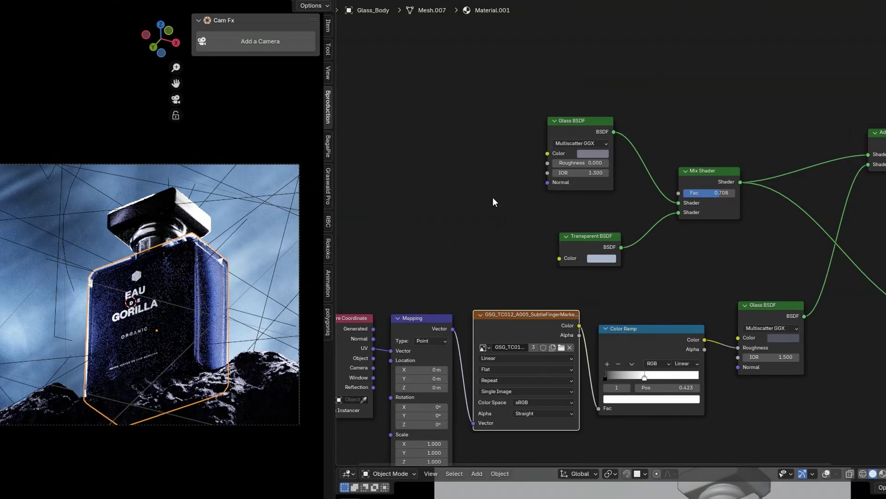
{"action": "scroll", "coordinate": [492, 198], "scroll_direction": "up", "scroll_amount": 5}
{"action": "scroll", "coordinate": [578, 153], "scroll_direction": "up", "scroll_amount": 1}
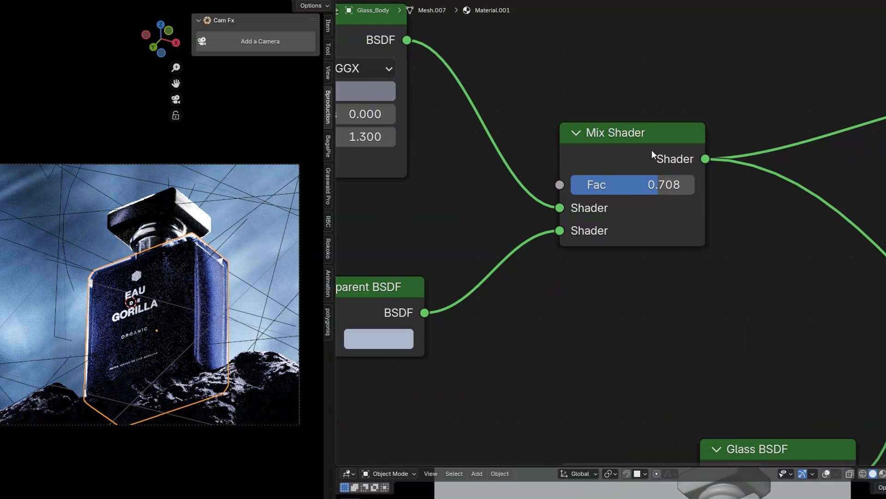
{"action": "scroll", "coordinate": [453, 221], "scroll_direction": "down", "scroll_amount": 3}
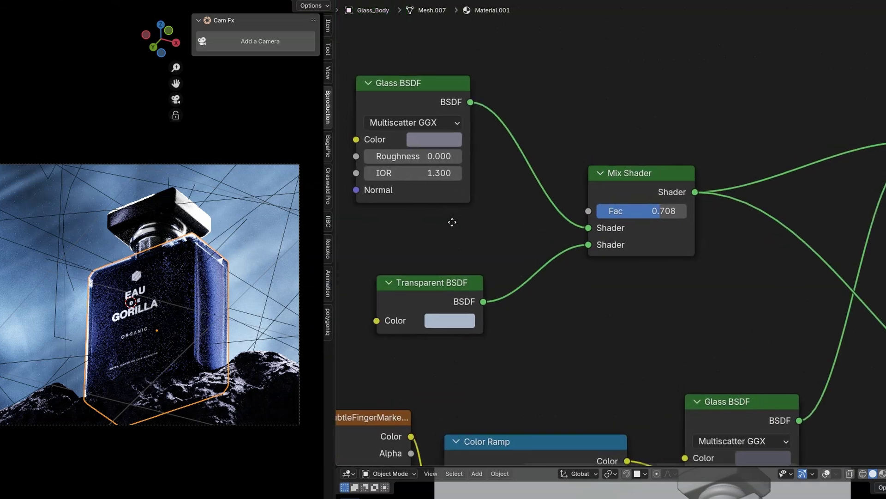
{"action": "scroll", "coordinate": [531, 138], "scroll_direction": "up", "scroll_amount": 2}
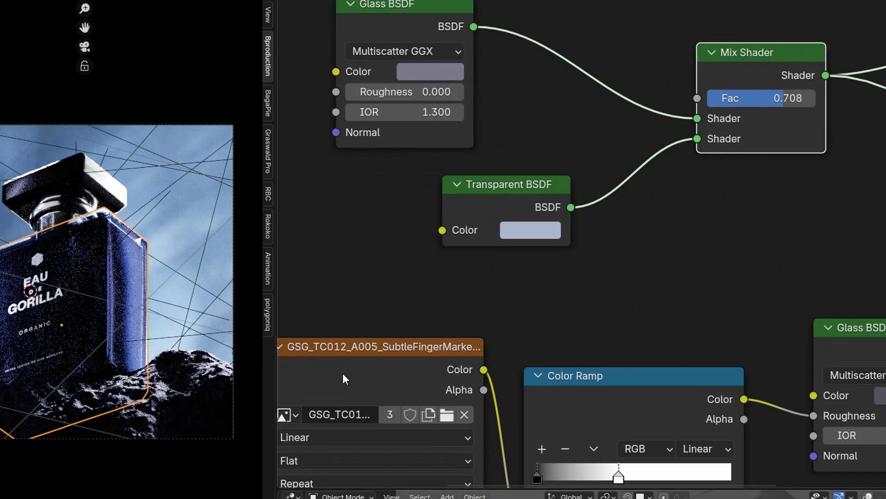
{"action": "left_click_drag", "start_coordinate": [343, 373], "coordinate": [330, 310]}
{"action": "left_click_drag", "start_coordinate": [491, 296], "coordinate": [696, 98]}
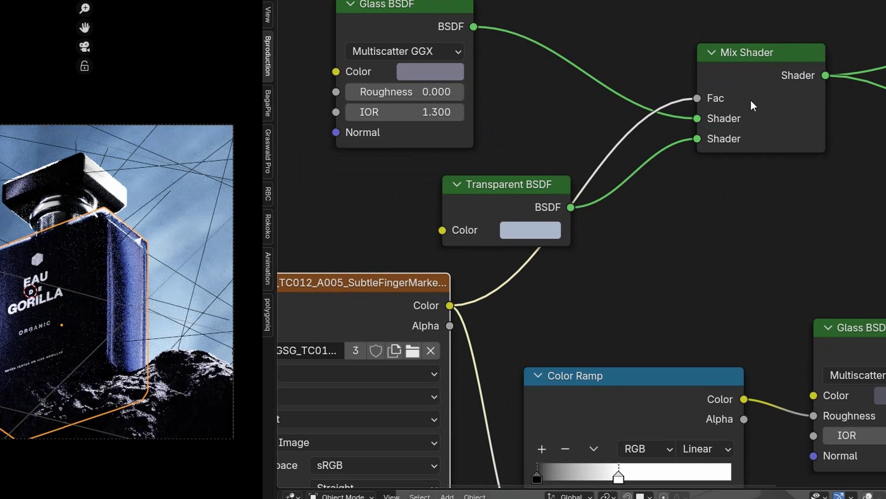